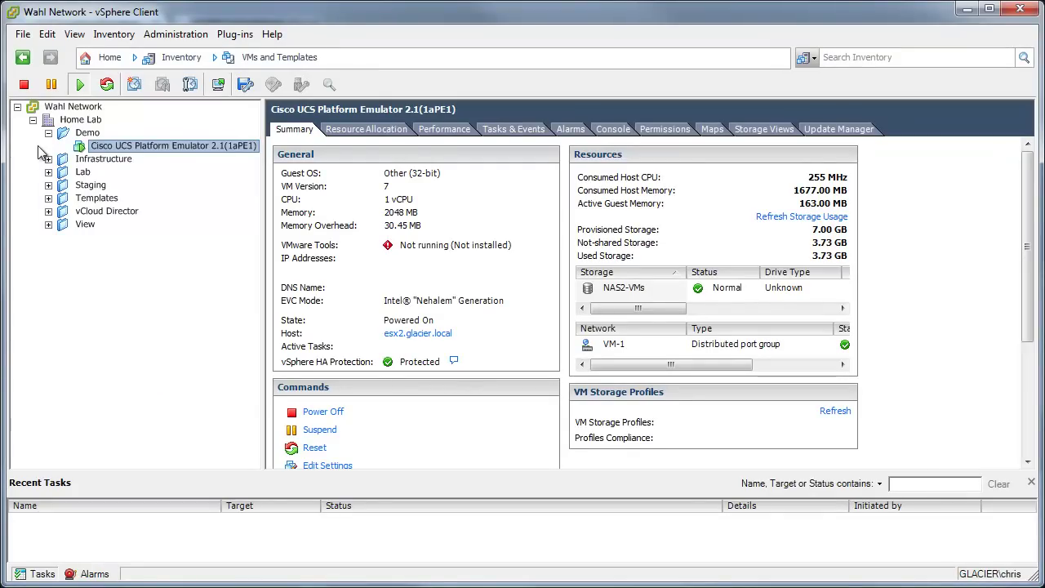
{"action": "left_click", "coordinate": [23, 39]}
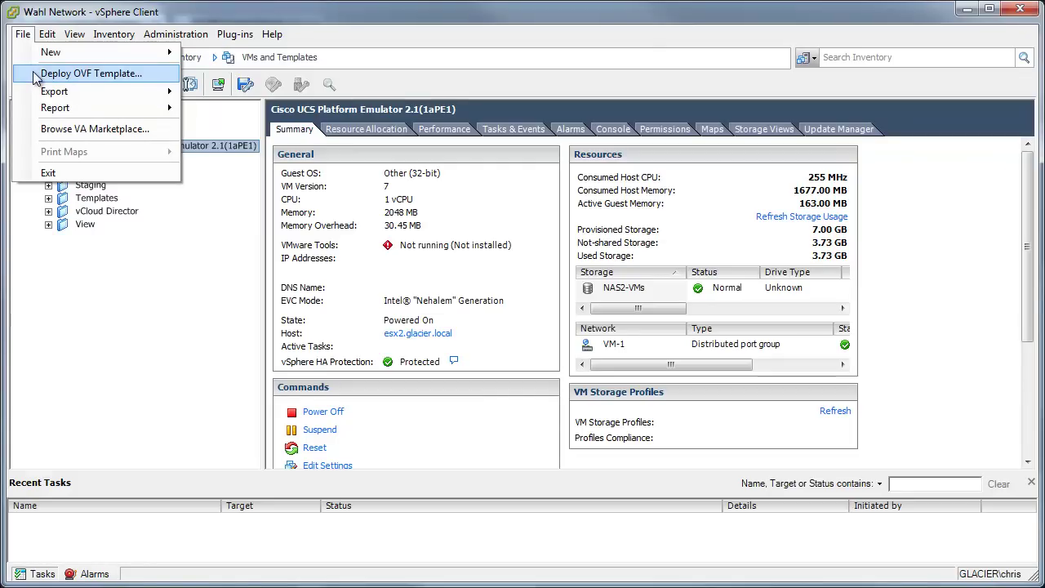
{"action": "left_click", "coordinate": [64, 266]}
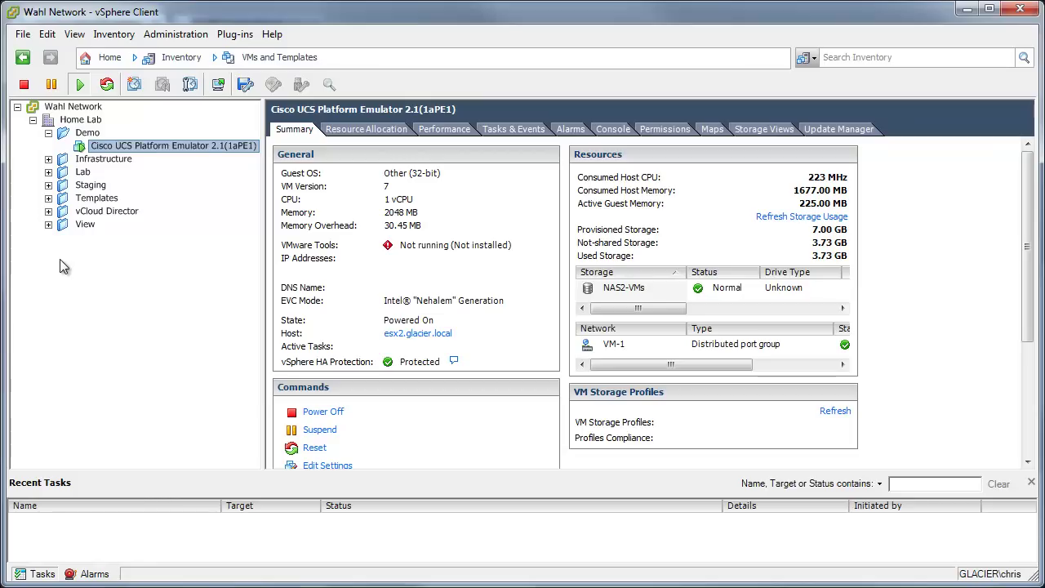
Open the emulator VM's console in vSphere Client and give it keyboard focus.
{"action": "left_click", "coordinate": [219, 85]}
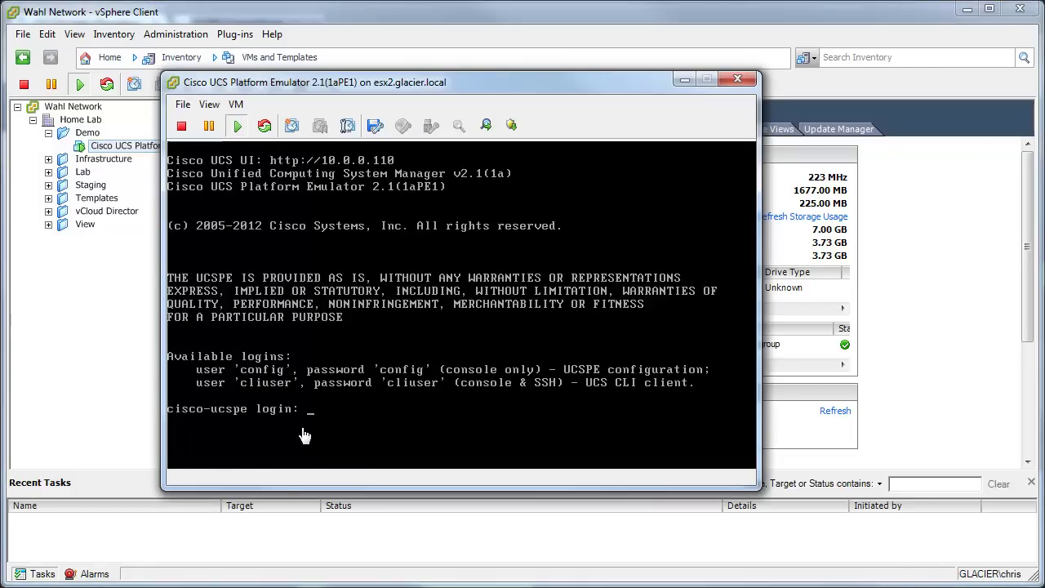
{"action": "left_click", "coordinate": [302, 435]}
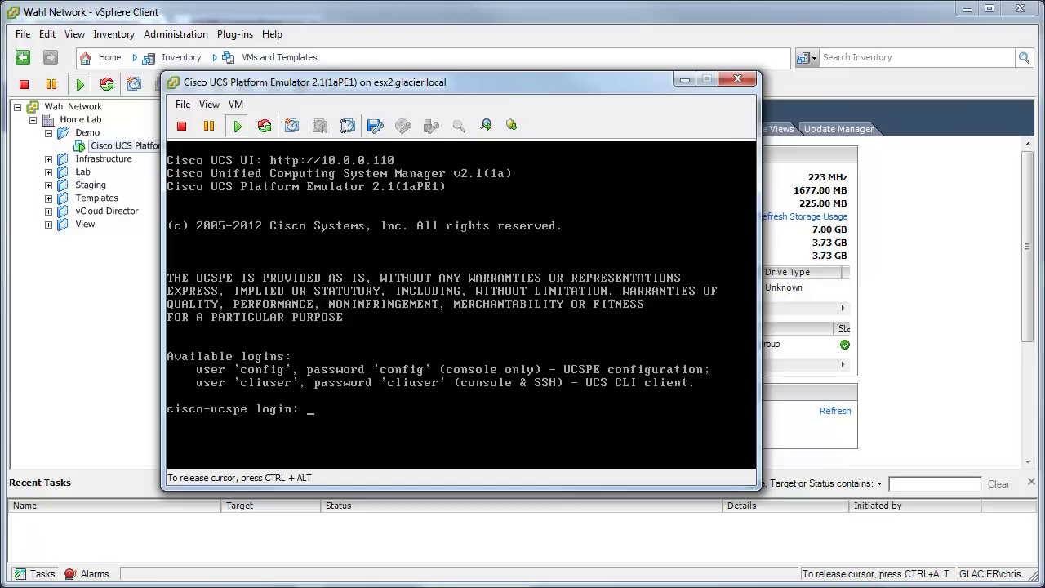
Log in at the cisco-ucspe console prompt with the login name 'config'.
{"action": "type", "text": "config"}
{"action": "key", "text": "Return"}
{"action": "key", "text": "Return"}
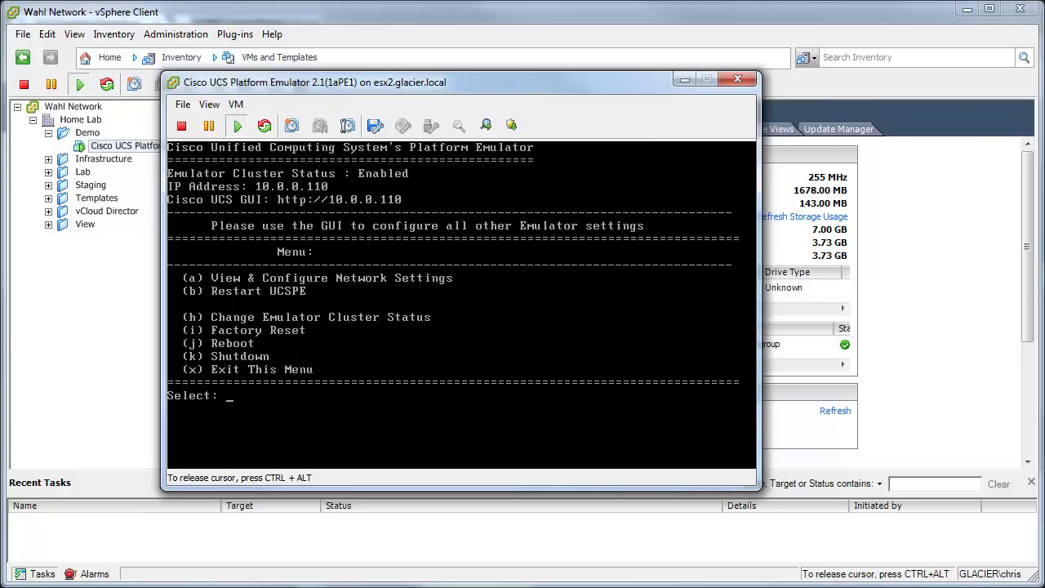
Release the VM console and switch to the UCSPE Control Panel page at 10.0.0.110.
{"action": "key", "text": "ctrl+alt"}
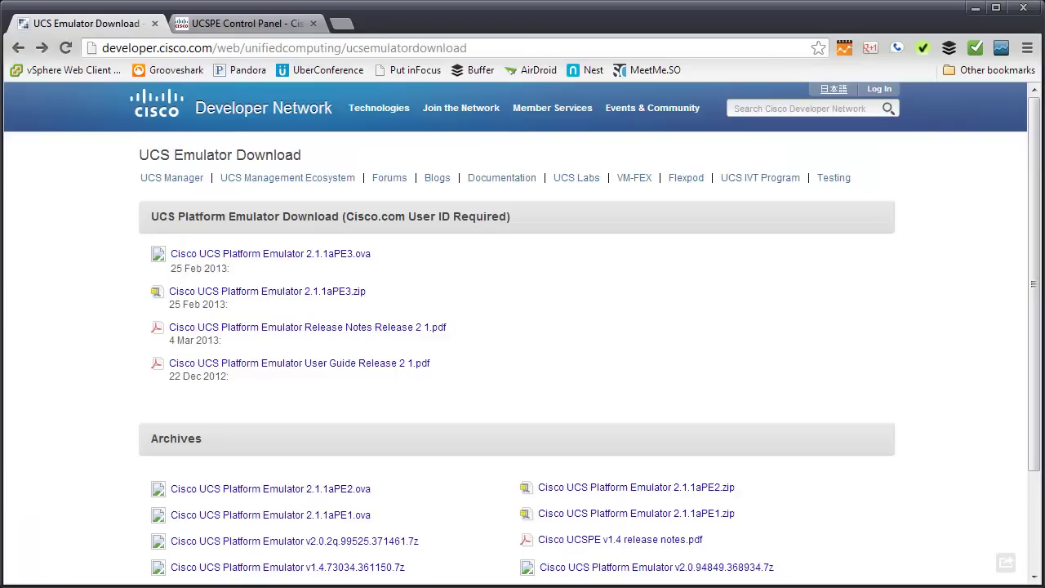
{"action": "left_click", "coordinate": [253, 23]}
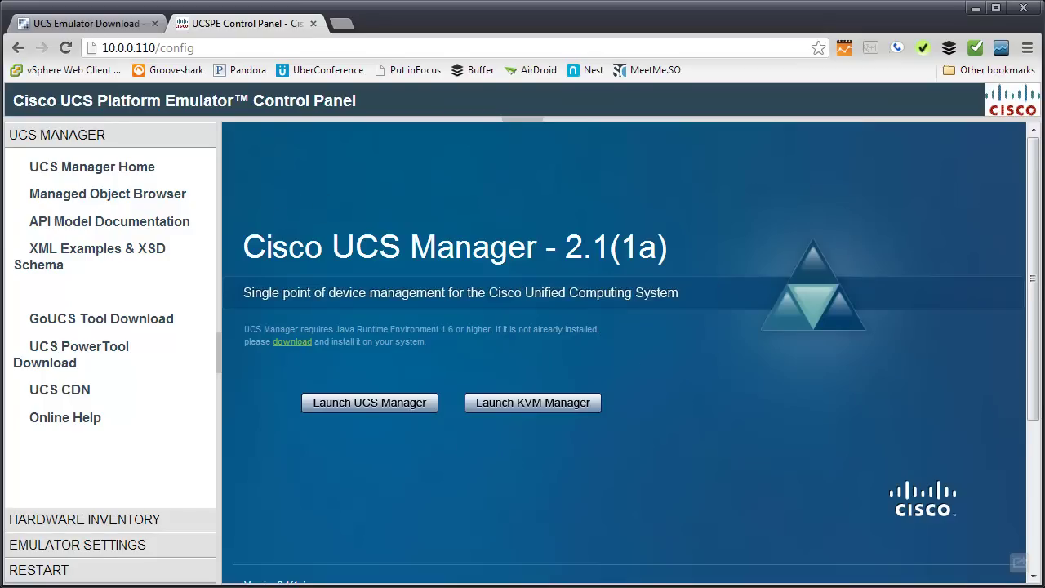
{"action": "left_click_drag", "start_coordinate": [1035, 298], "coordinate": [1012, 250]}
Show the Startup Hardware Inventory and review its two N20-C6508 chassis and rack servers.
{"action": "left_click", "coordinate": [116, 523]}
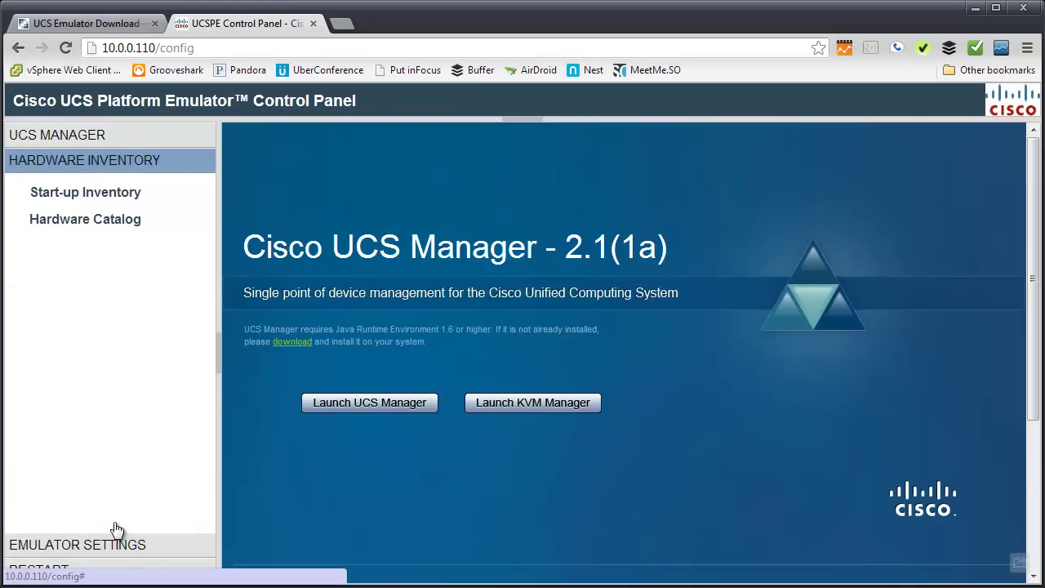
{"action": "left_click", "coordinate": [97, 196]}
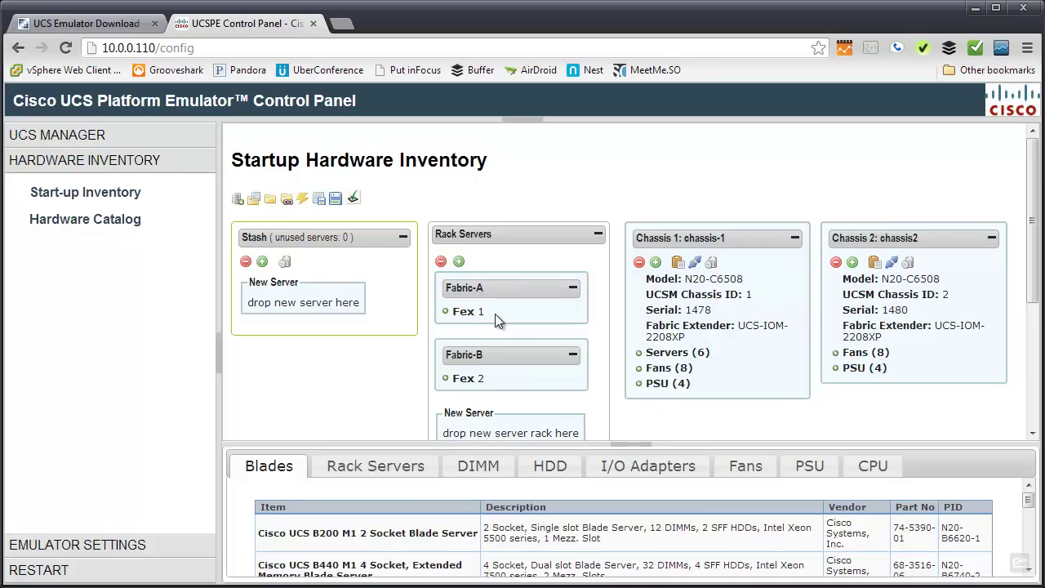
{"action": "scroll", "coordinate": [494, 313], "scroll_direction": "down", "scroll_amount": 2}
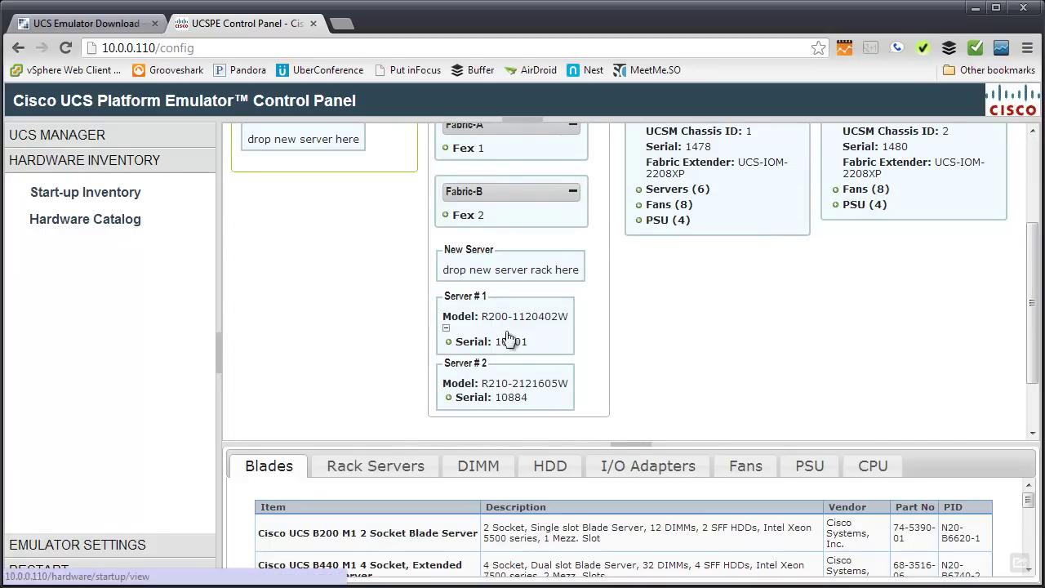
{"action": "scroll", "coordinate": [597, 380], "scroll_direction": "up", "scroll_amount": 2}
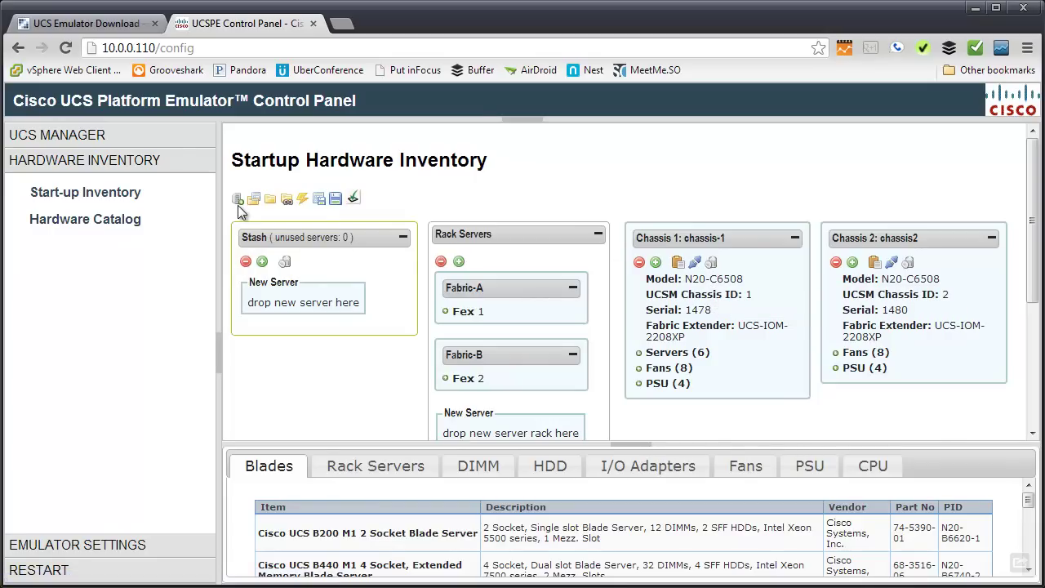
Add a new N20-C6508 chassis with Id 3 and name chassis3 to the startup inventory.
{"action": "left_click", "coordinate": [239, 210]}
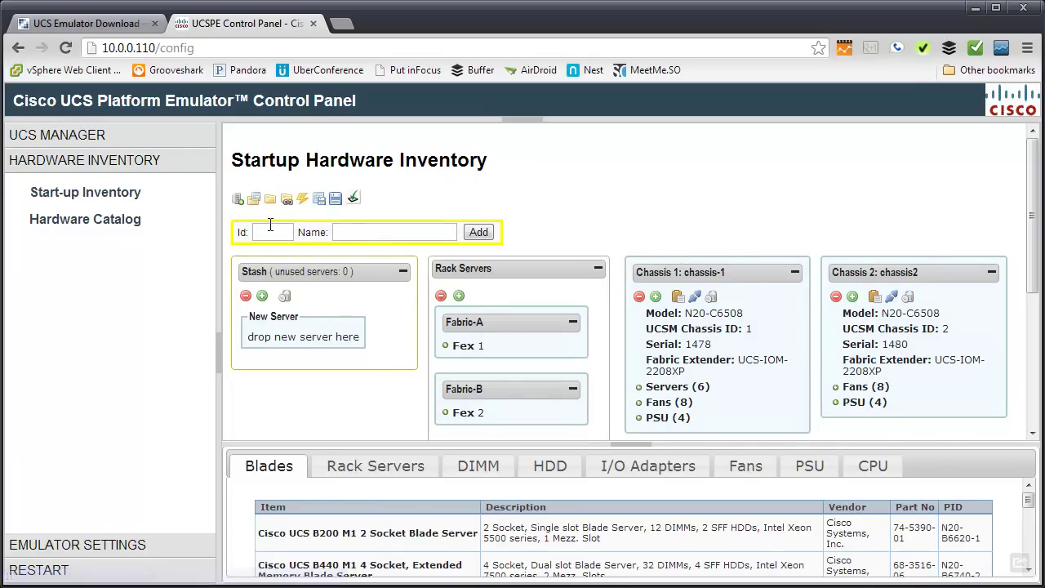
{"action": "left_click", "coordinate": [366, 233]}
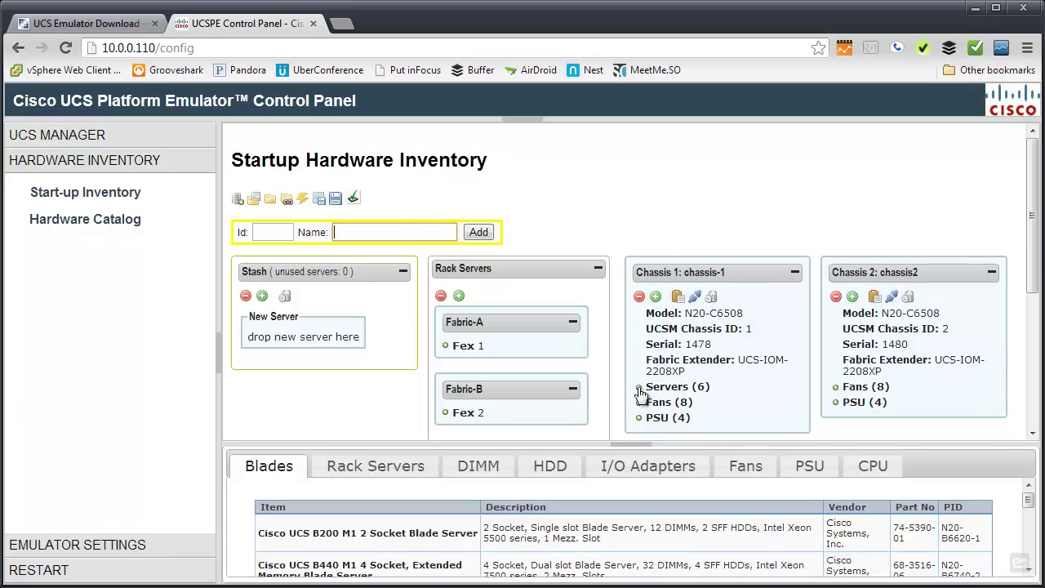
{"action": "scroll", "coordinate": [641, 392], "scroll_direction": "down", "scroll_amount": 1}
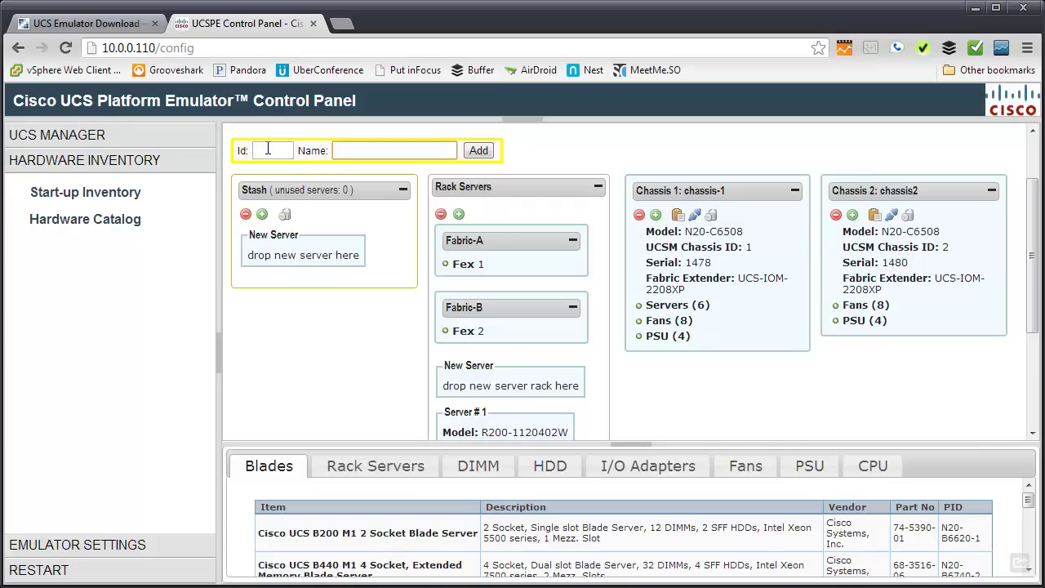
{"action": "left_click", "coordinate": [268, 149]}
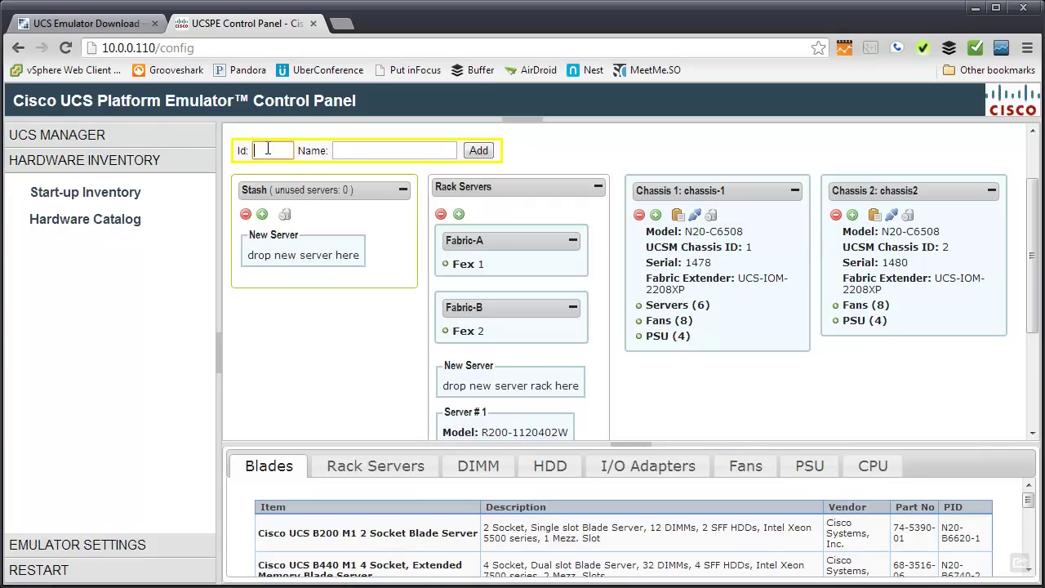
{"action": "type", "text": "3"}
{"action": "left_click", "coordinate": [363, 155]}
{"action": "type", "text": "chassis3"}
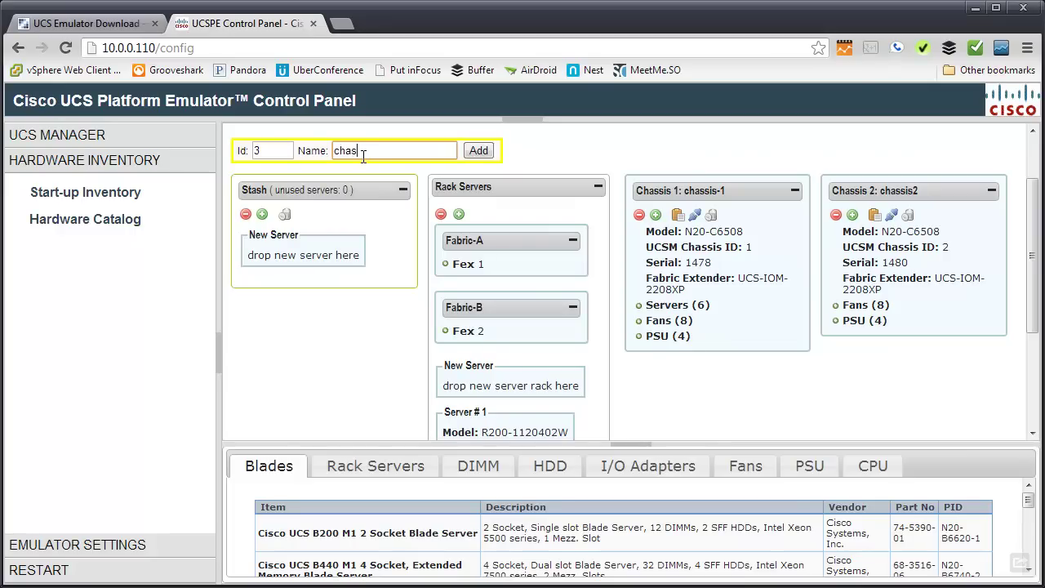
{"action": "left_click", "coordinate": [477, 151]}
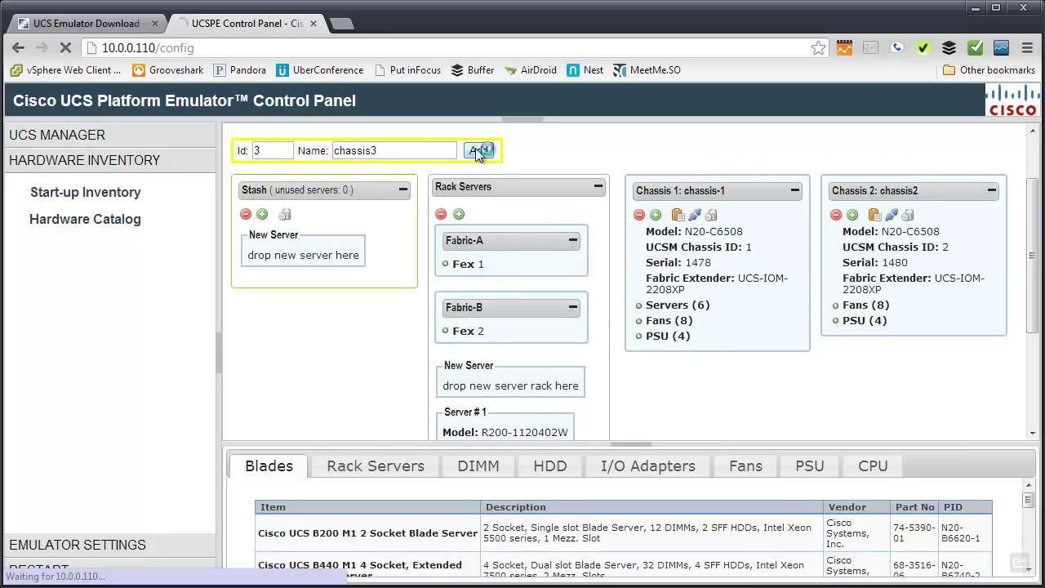
{"action": "scroll", "coordinate": [768, 395], "scroll_direction": "down", "scroll_amount": 3}
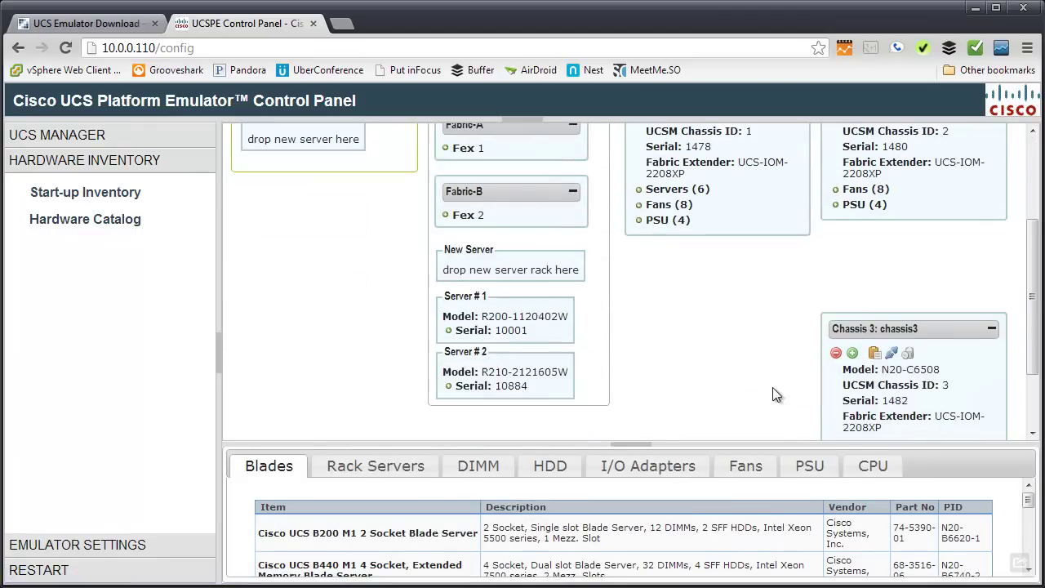
{"action": "scroll", "coordinate": [872, 304], "scroll_direction": "up", "scroll_amount": 2}
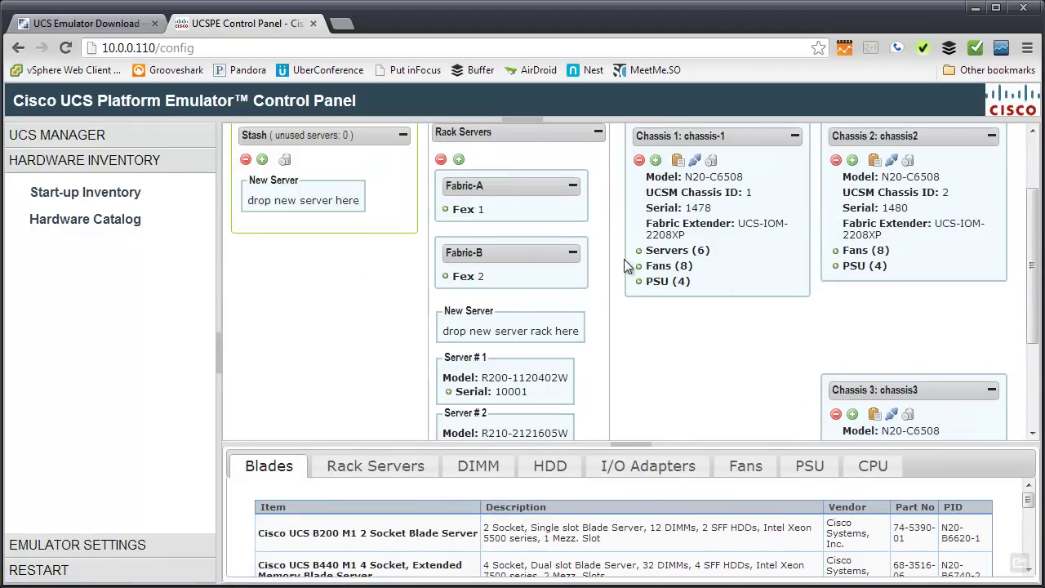
{"action": "scroll", "coordinate": [752, 389], "scroll_direction": "down", "scroll_amount": 2}
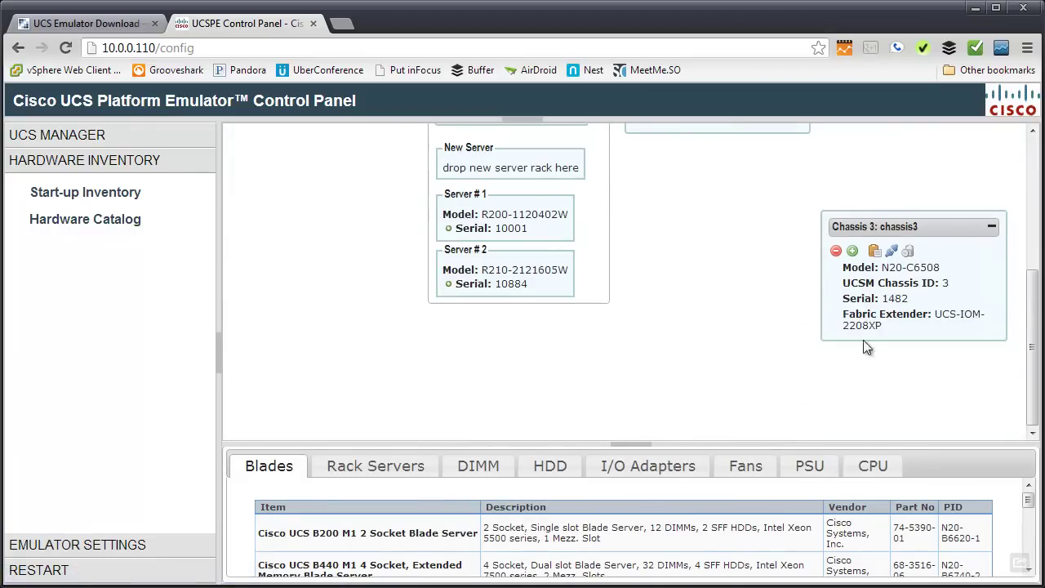
Place a UCS 5108 fan module from the catalog into chassis3, slot 1.
{"action": "left_click", "coordinate": [745, 466]}
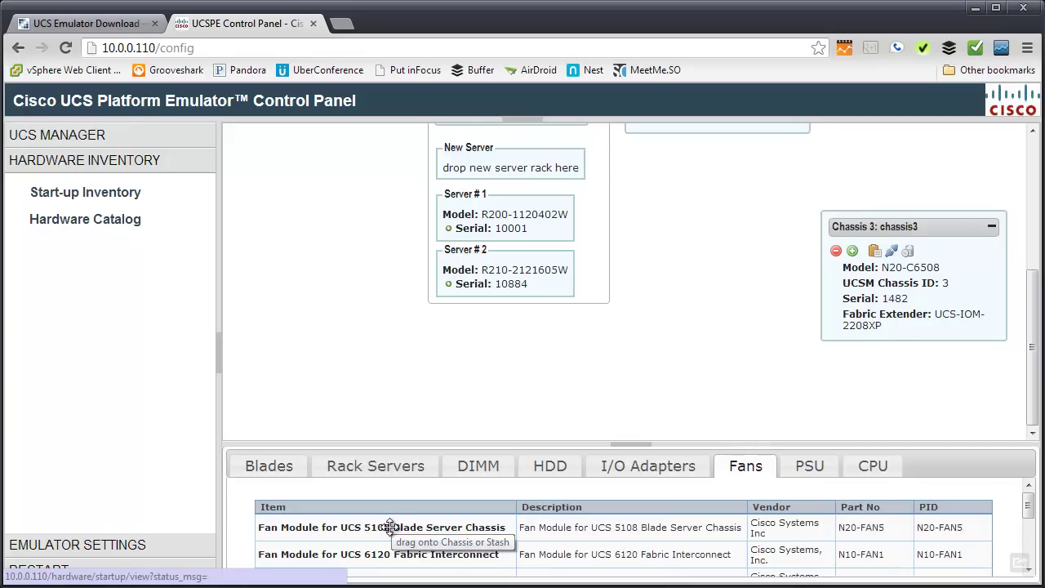
{"action": "left_click_drag", "start_coordinate": [390, 526], "coordinate": [898, 287]}
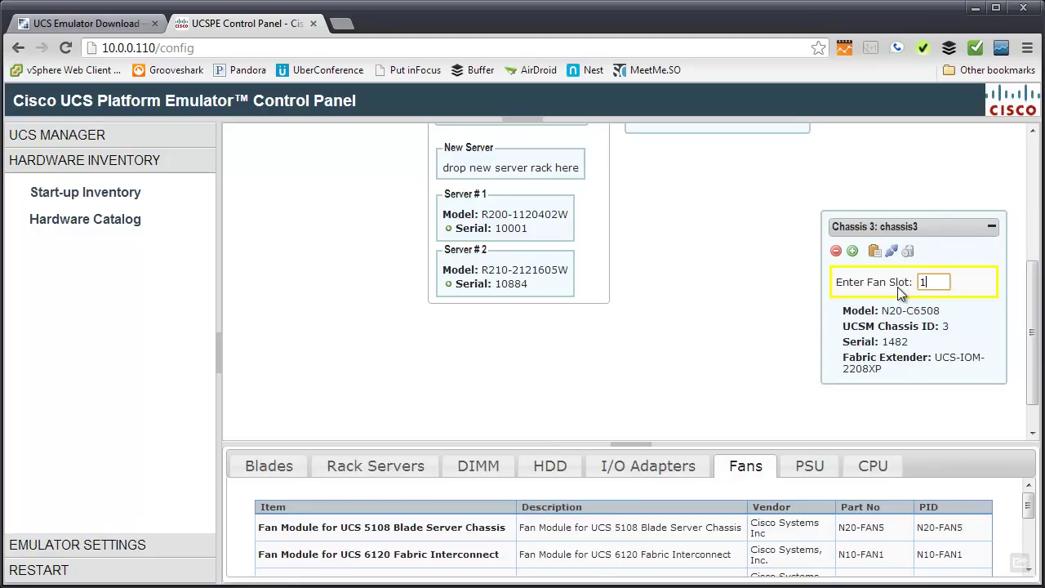
{"action": "key", "text": "Return"}
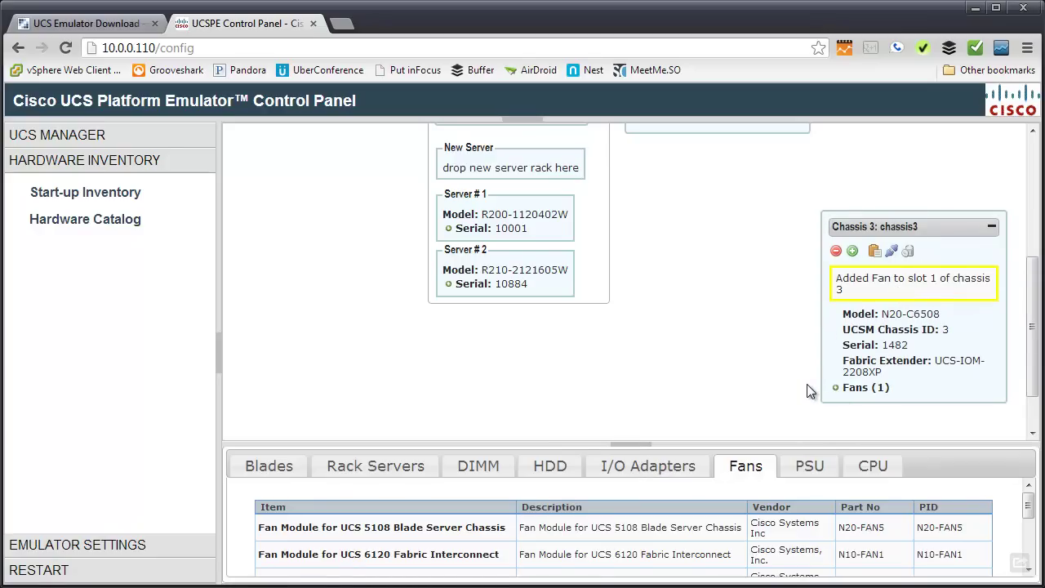
{"action": "scroll", "coordinate": [808, 391], "scroll_direction": "up", "scroll_amount": 1}
{"action": "scroll", "coordinate": [811, 390], "scroll_direction": "up", "scroll_amount": 1}
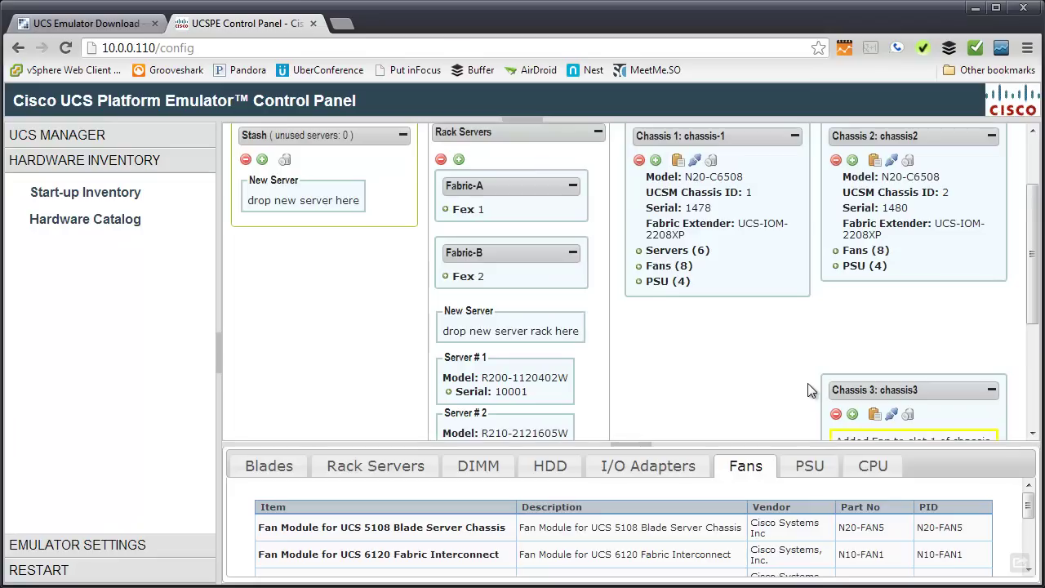
{"action": "scroll", "coordinate": [808, 390], "scroll_direction": "down", "scroll_amount": 2}
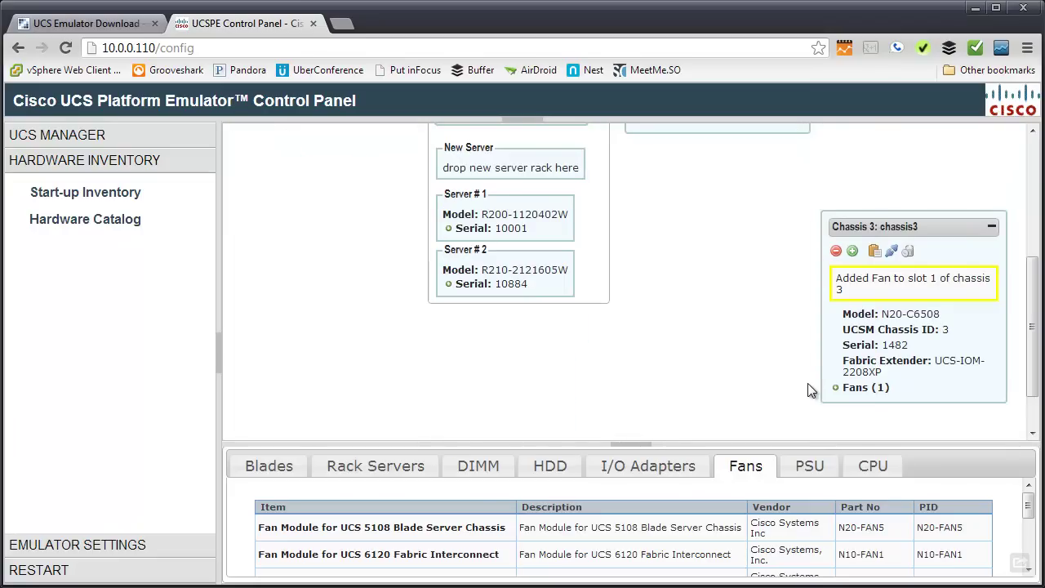
{"action": "scroll", "coordinate": [807, 390], "scroll_direction": "up", "scroll_amount": 3}
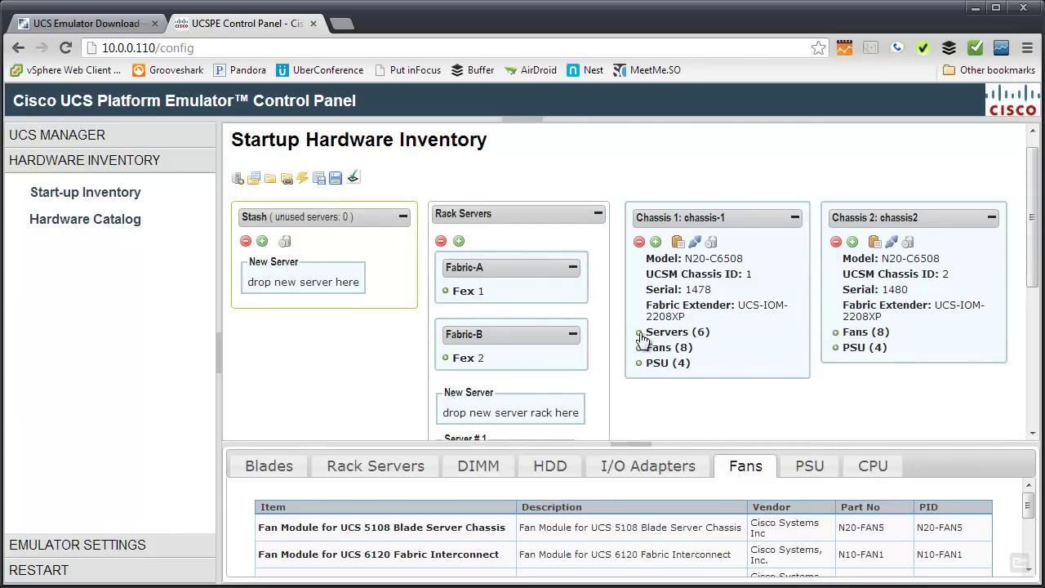
{"action": "scroll", "coordinate": [719, 361], "scroll_direction": "down", "scroll_amount": 3}
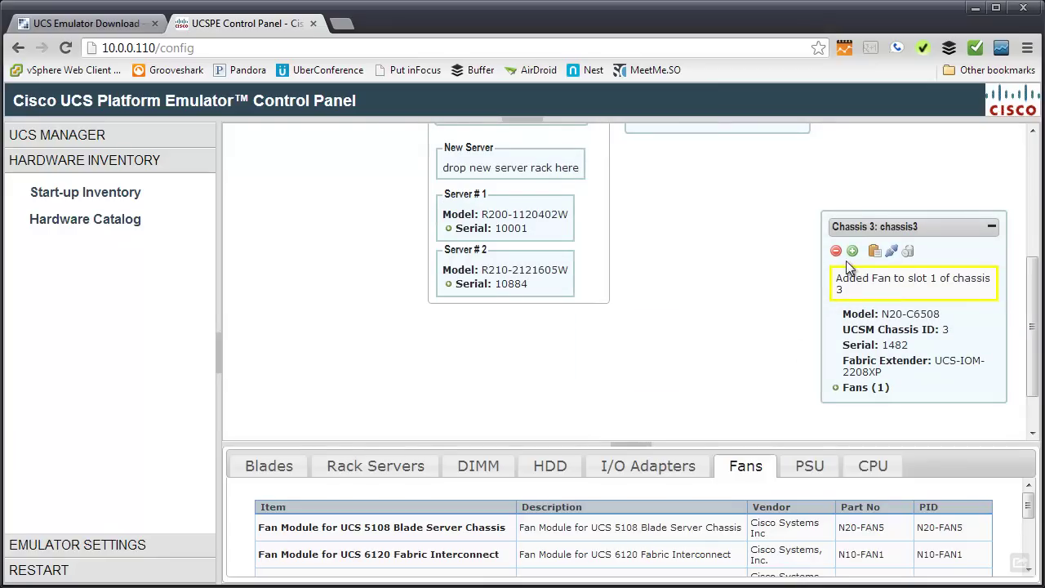
Remove chassis 3 and recreate it as a copy of chassis 1 with Id 3, name chassis3.
{"action": "left_click", "coordinate": [908, 253]}
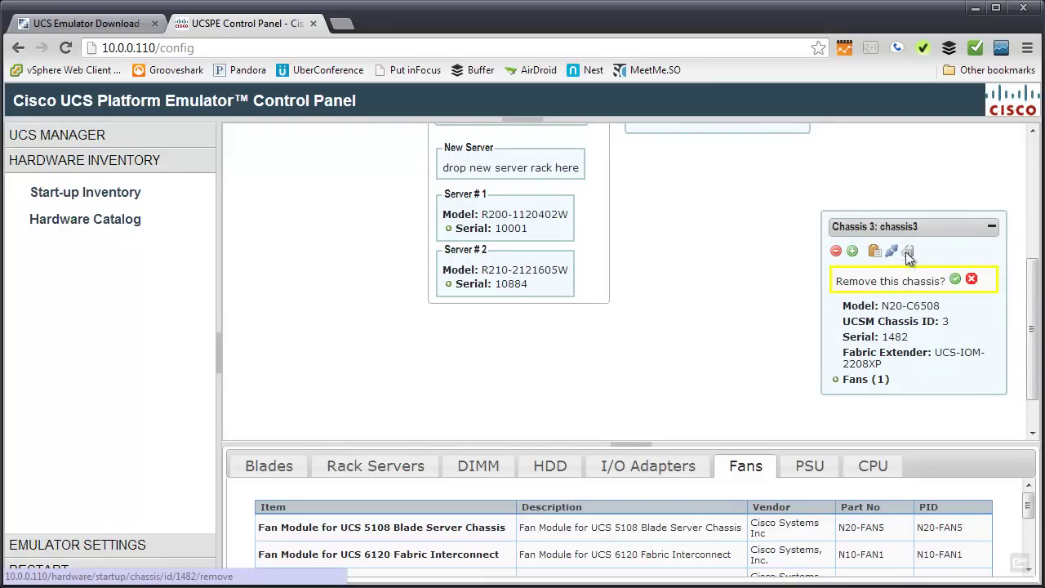
{"action": "left_click", "coordinate": [954, 280]}
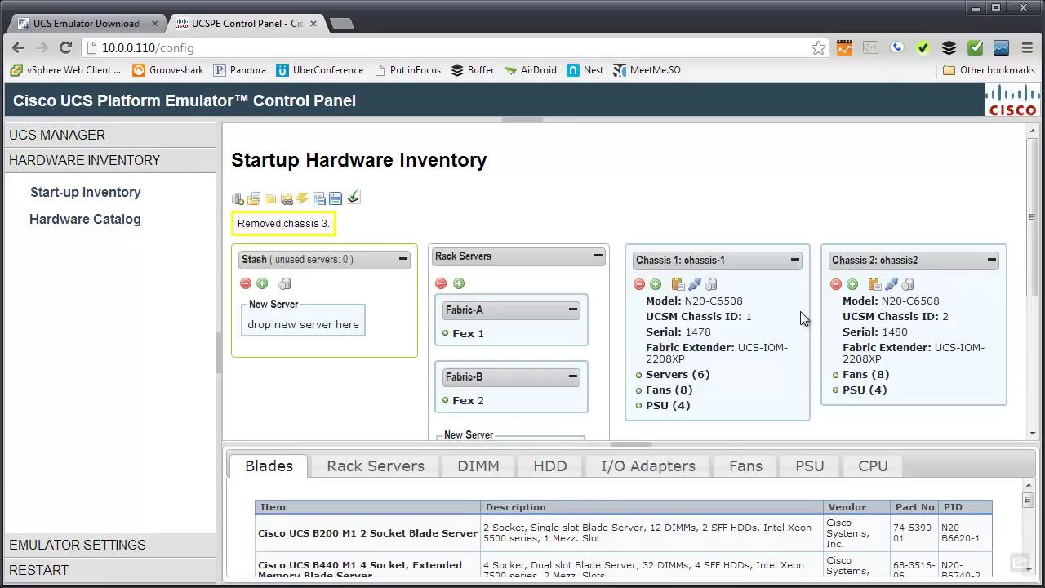
{"action": "left_click", "coordinate": [678, 284]}
{"action": "left_click", "coordinate": [287, 254]}
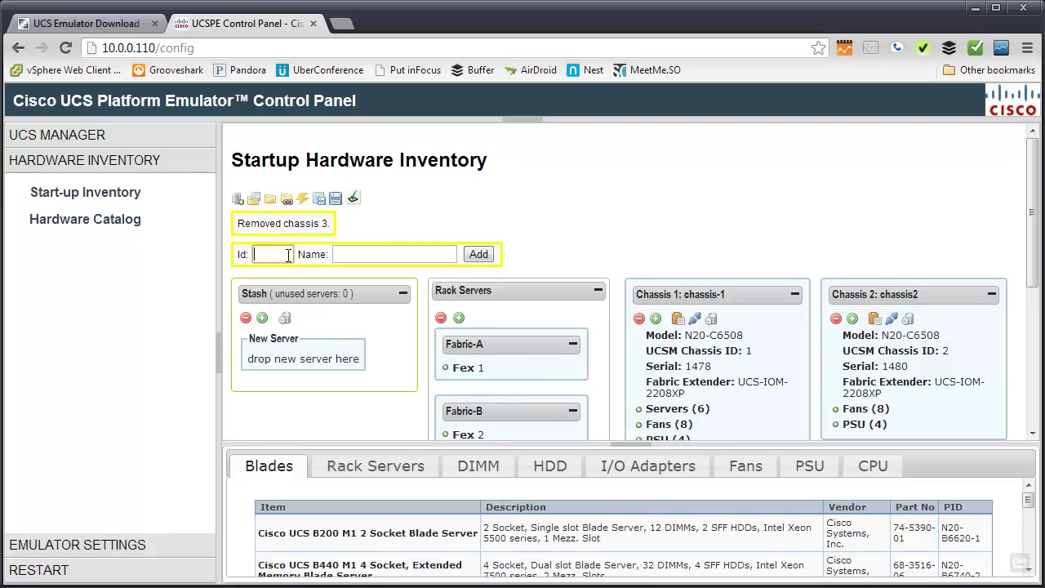
{"action": "type", "text": "3"}
{"action": "key", "text": "Tab"}
{"action": "type", "text": "chassis3"}
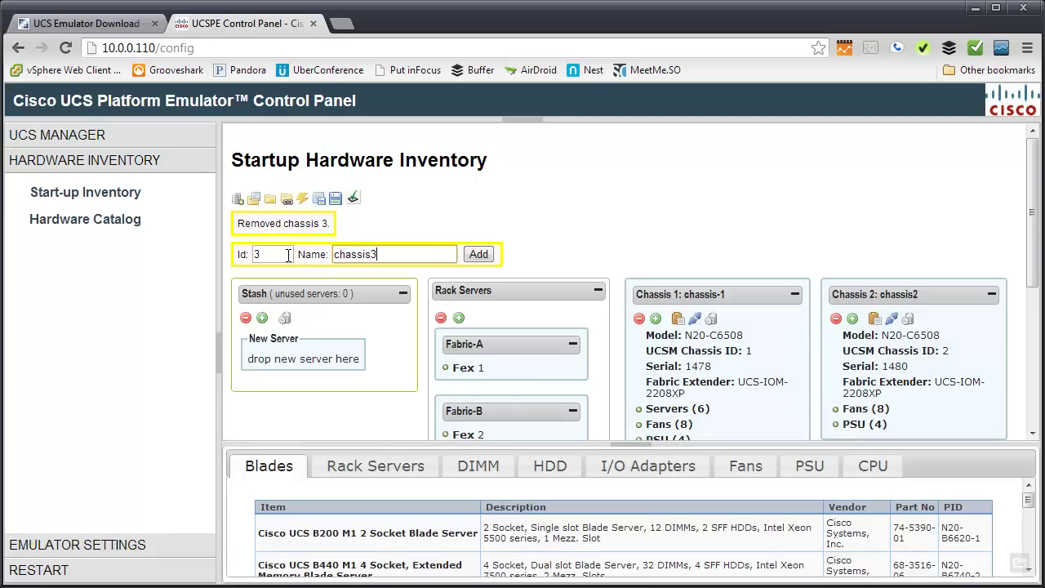
{"action": "left_click", "coordinate": [479, 254]}
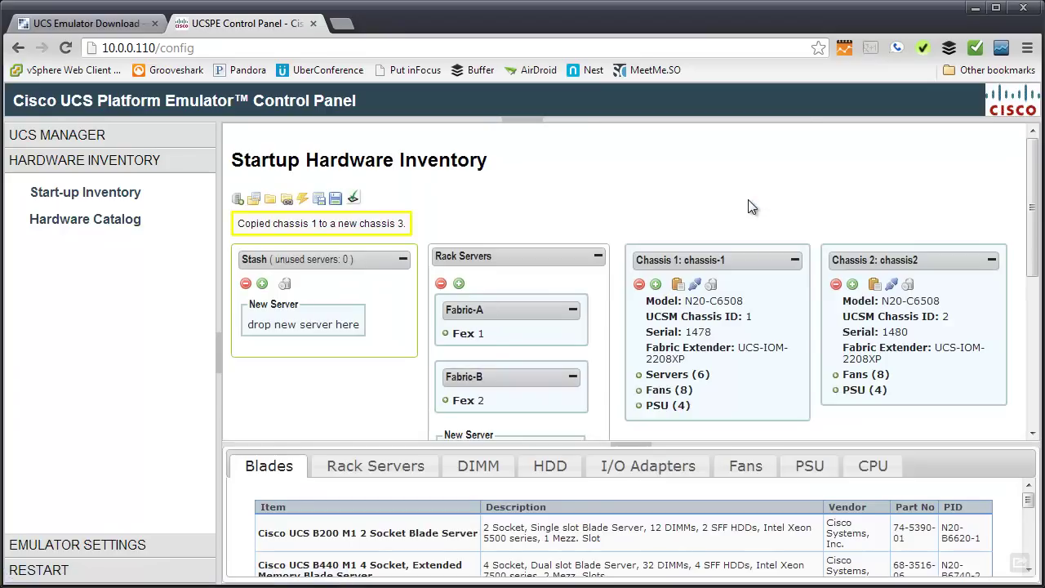
{"action": "scroll", "coordinate": [747, 199], "scroll_direction": "down", "scroll_amount": 4}
{"action": "scroll", "coordinate": [751, 207], "scroll_direction": "down", "scroll_amount": 1}
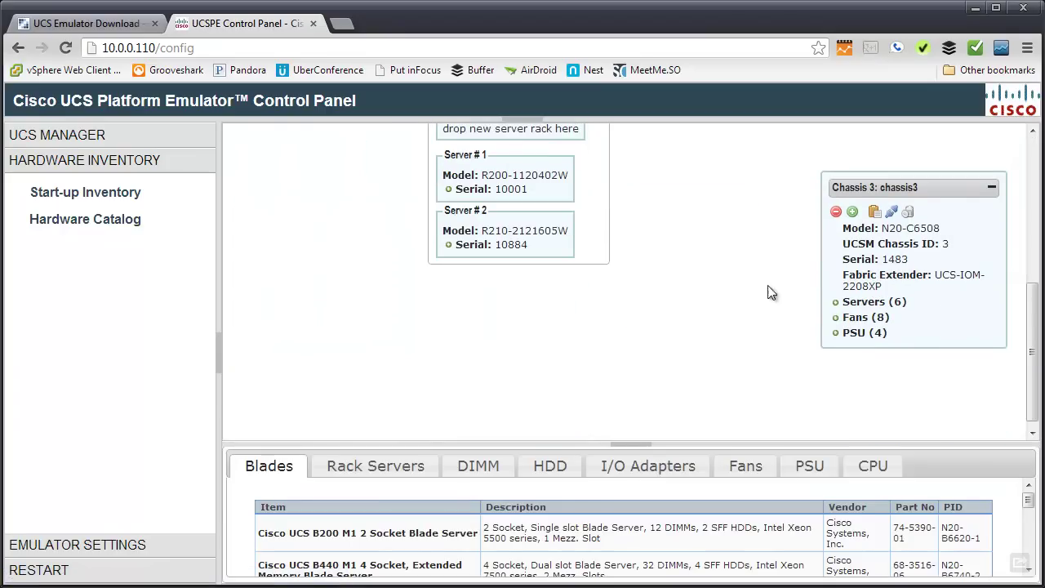
Eject chassis 3's slot 1 blade to the Stash, then empty the Stash.
{"action": "left_click", "coordinate": [837, 303]}
{"action": "scroll", "coordinate": [798, 312], "scroll_direction": "down", "scroll_amount": 1}
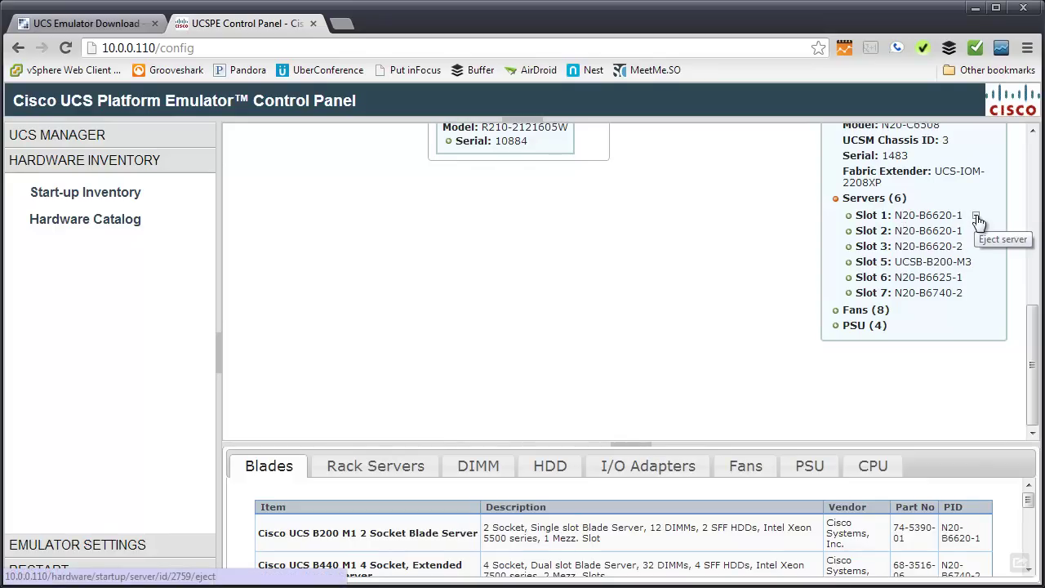
{"action": "left_click", "coordinate": [977, 217]}
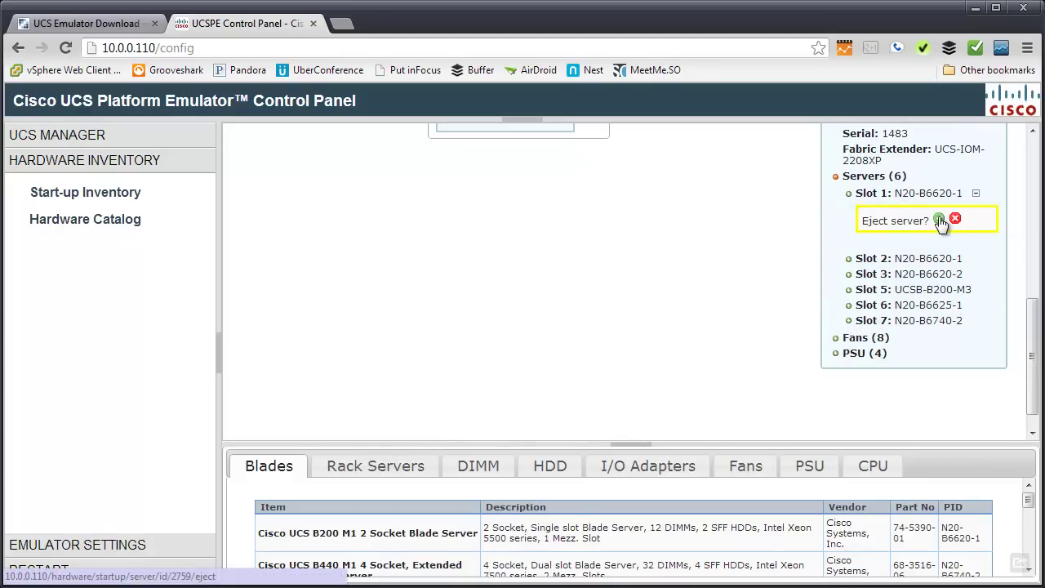
{"action": "left_click", "coordinate": [940, 221]}
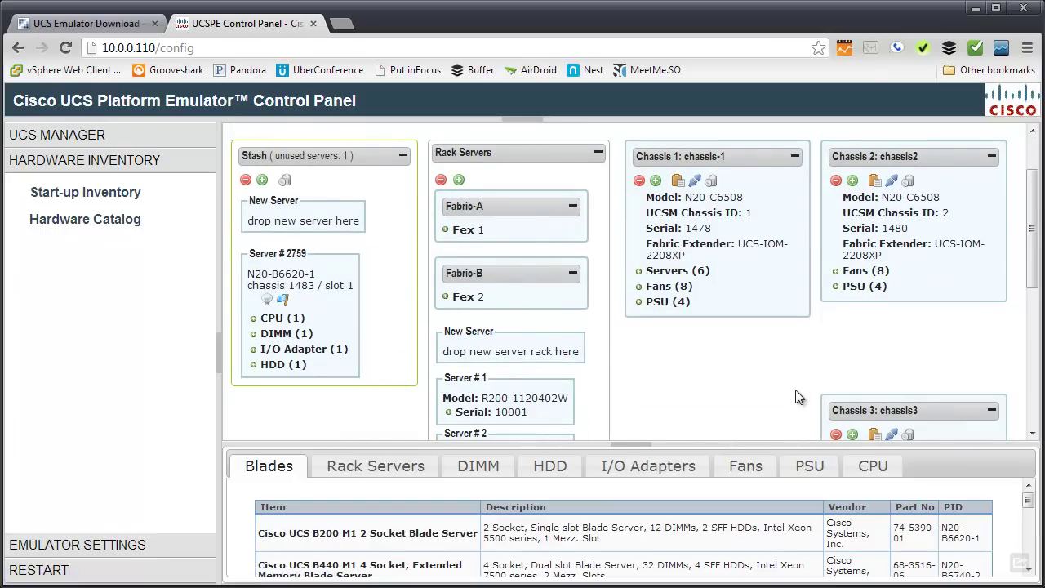
{"action": "left_click", "coordinate": [285, 179]}
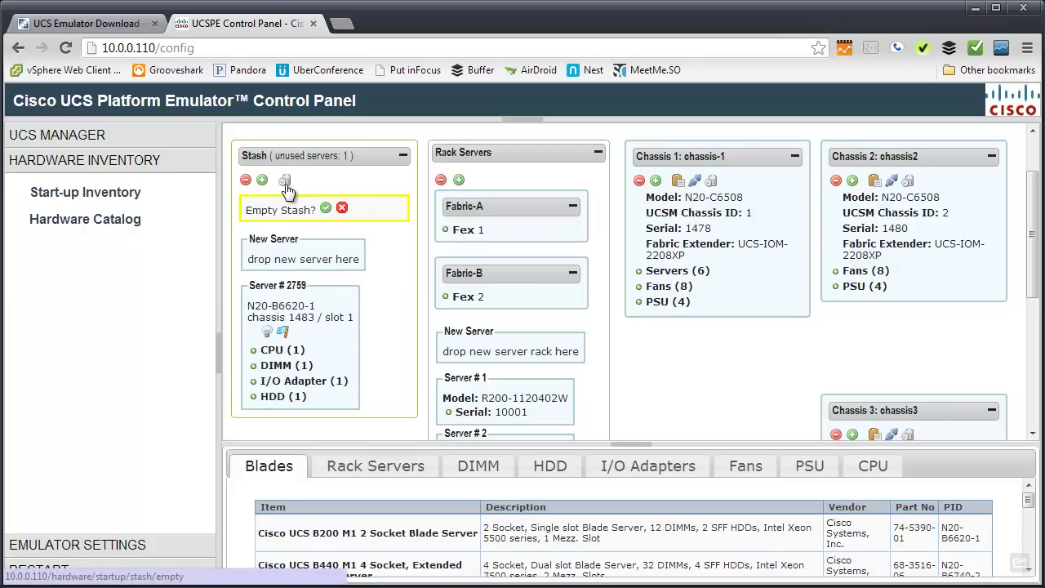
{"action": "left_click", "coordinate": [326, 211]}
{"action": "scroll", "coordinate": [410, 315], "scroll_direction": "down", "scroll_amount": 2}
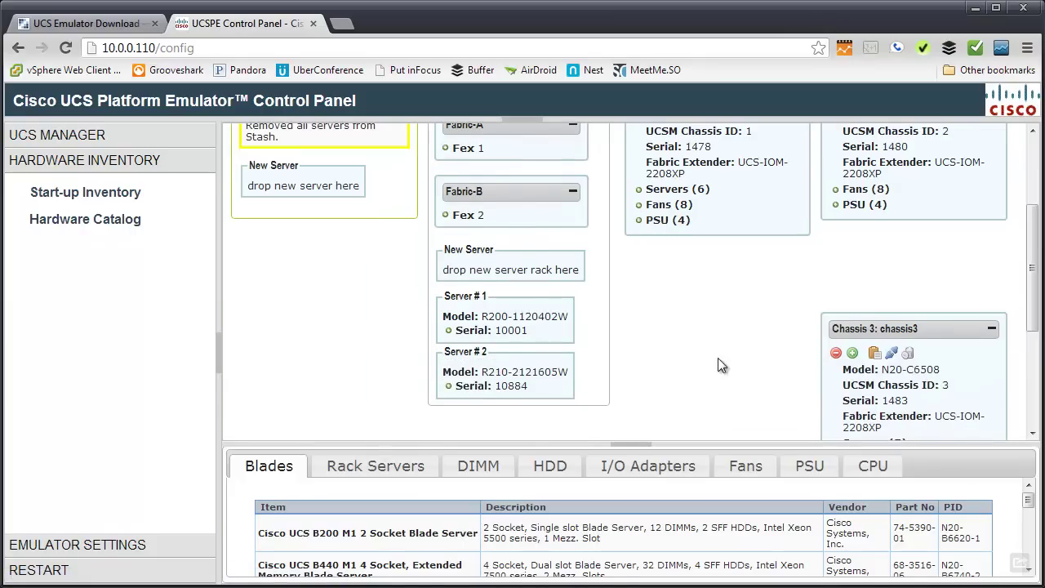
Enlarge the Blades catalog table and browse its models, including B200 M3 and B22 M3.
{"action": "scroll", "coordinate": [727, 357], "scroll_direction": "down", "scroll_amount": 1}
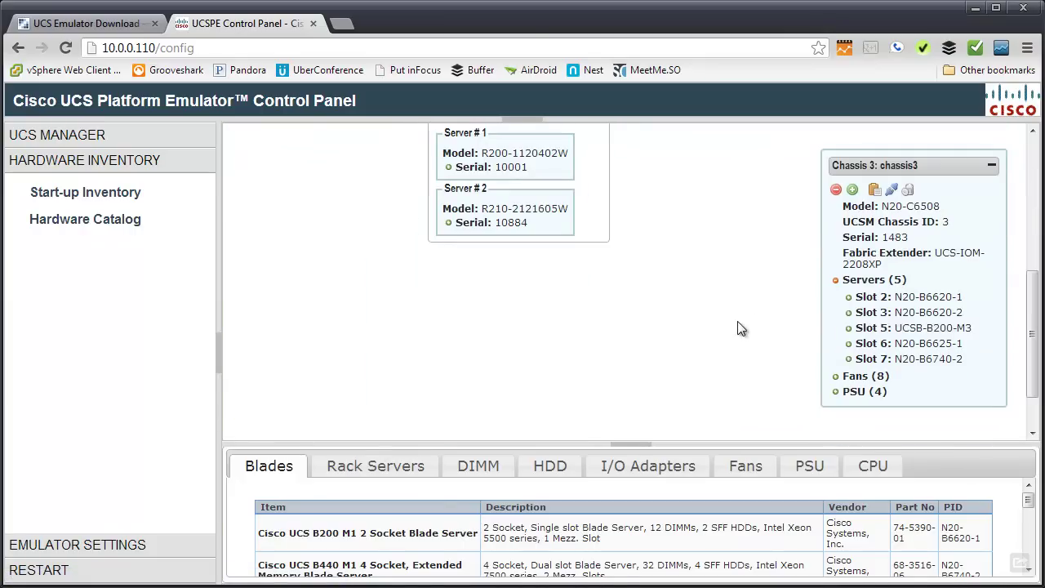
{"action": "scroll", "coordinate": [746, 321], "scroll_direction": "up", "scroll_amount": 3}
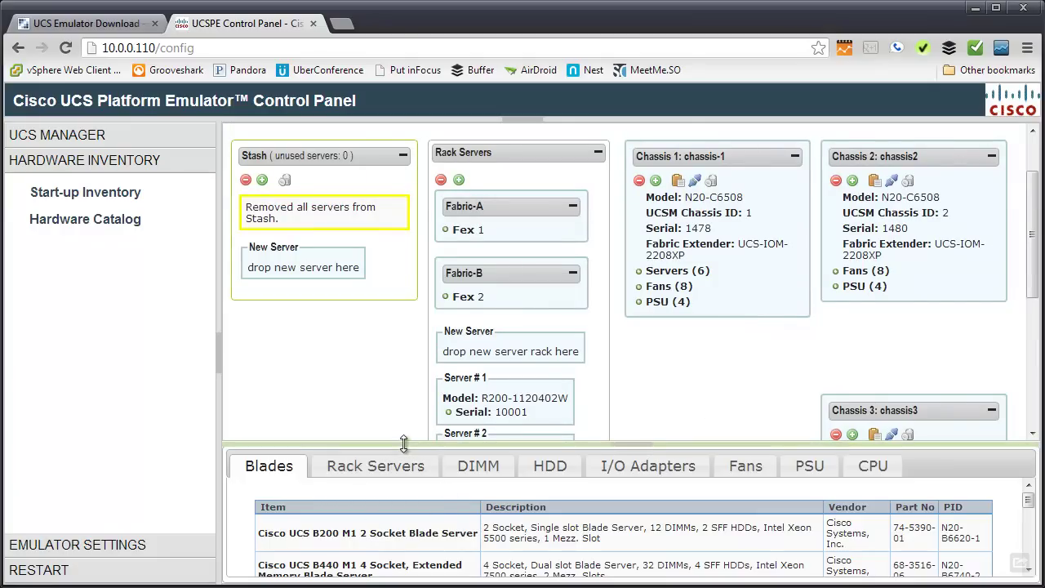
{"action": "left_click_drag", "start_coordinate": [403, 444], "coordinate": [403, 307]}
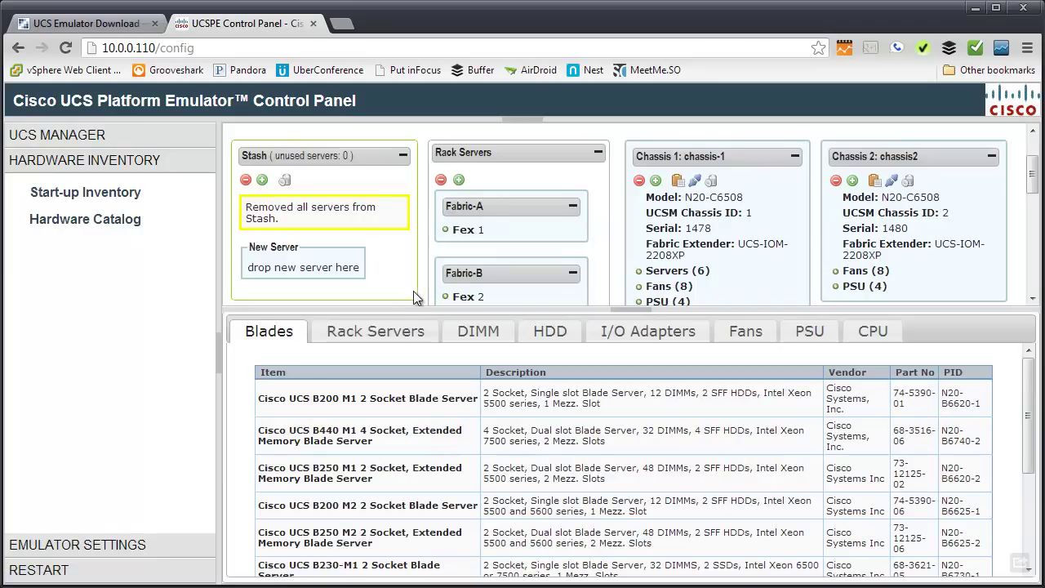
{"action": "scroll", "coordinate": [422, 433], "scroll_direction": "down", "scroll_amount": 3}
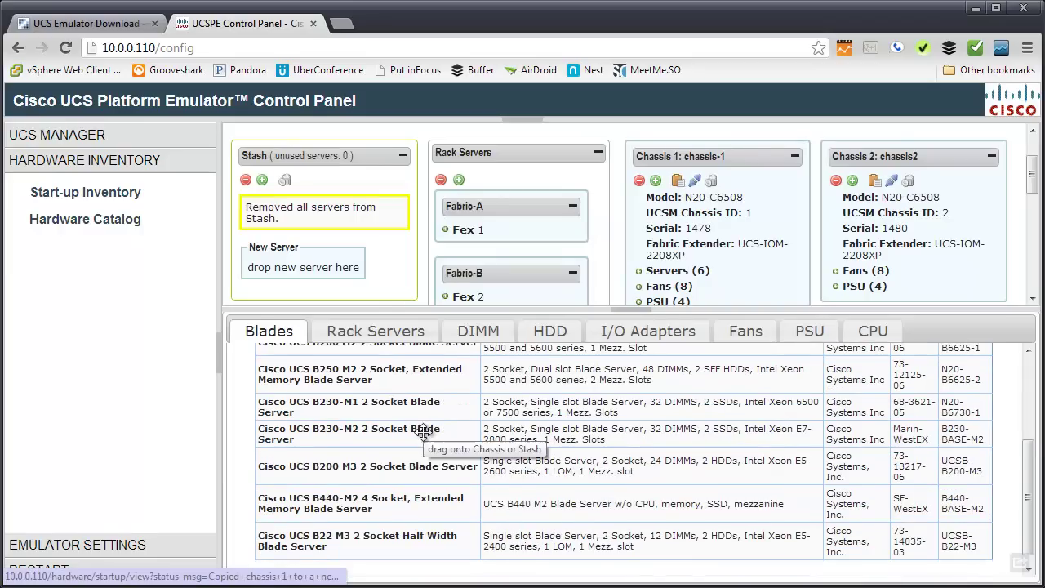
{"action": "scroll", "coordinate": [424, 434], "scroll_direction": "down", "scroll_amount": 1}
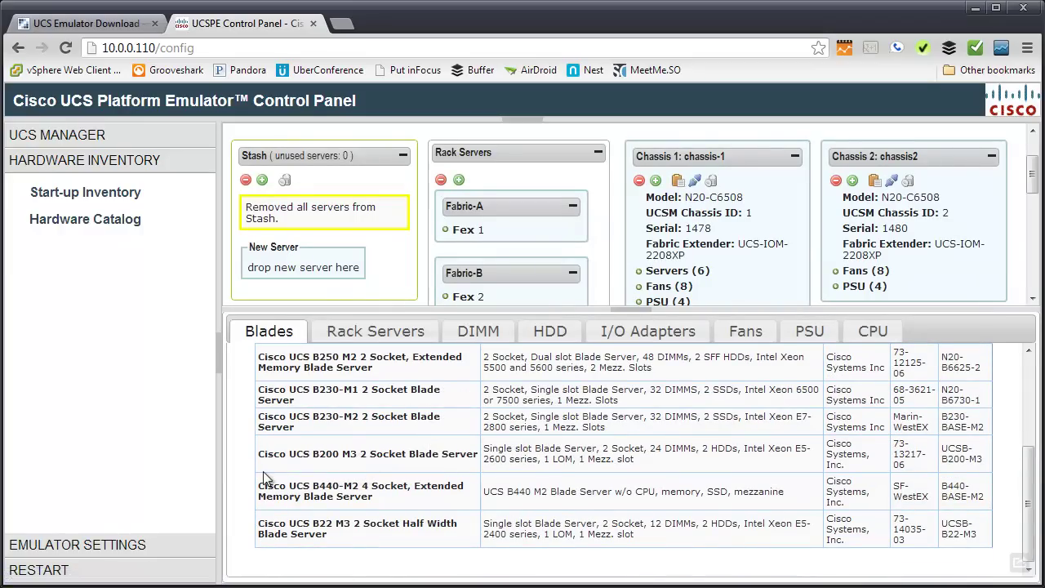
{"action": "scroll", "coordinate": [249, 472], "scroll_direction": "up", "scroll_amount": 2}
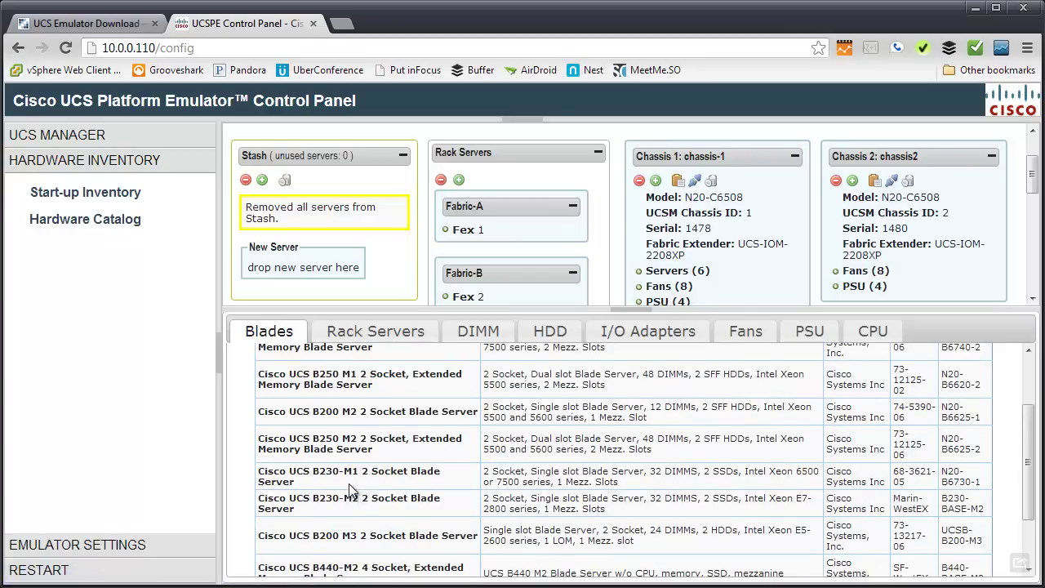
{"action": "scroll", "coordinate": [349, 485], "scroll_direction": "up", "scroll_amount": 2}
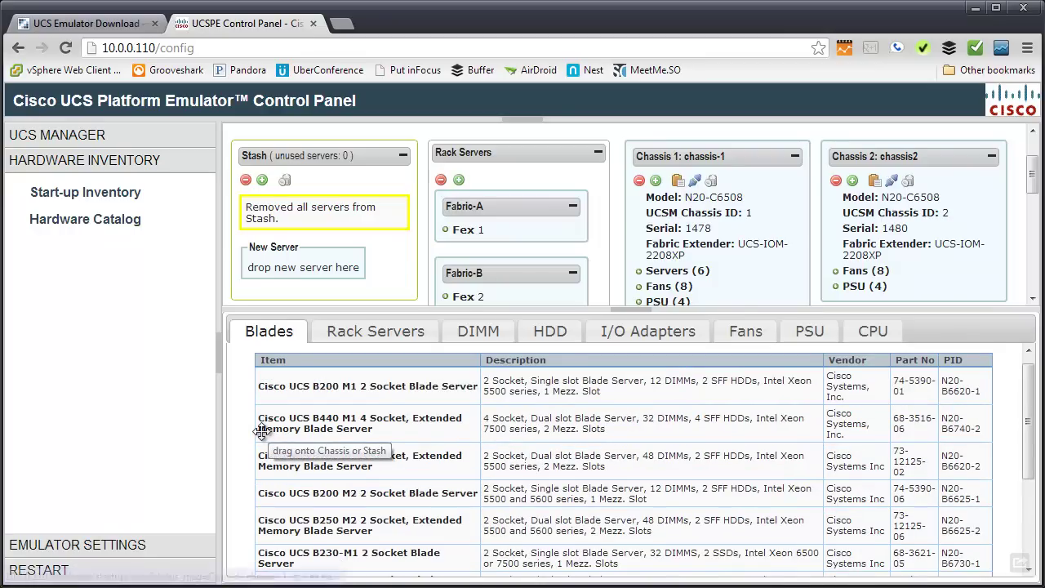
{"action": "scroll", "coordinate": [253, 433], "scroll_direction": "down", "scroll_amount": 1}
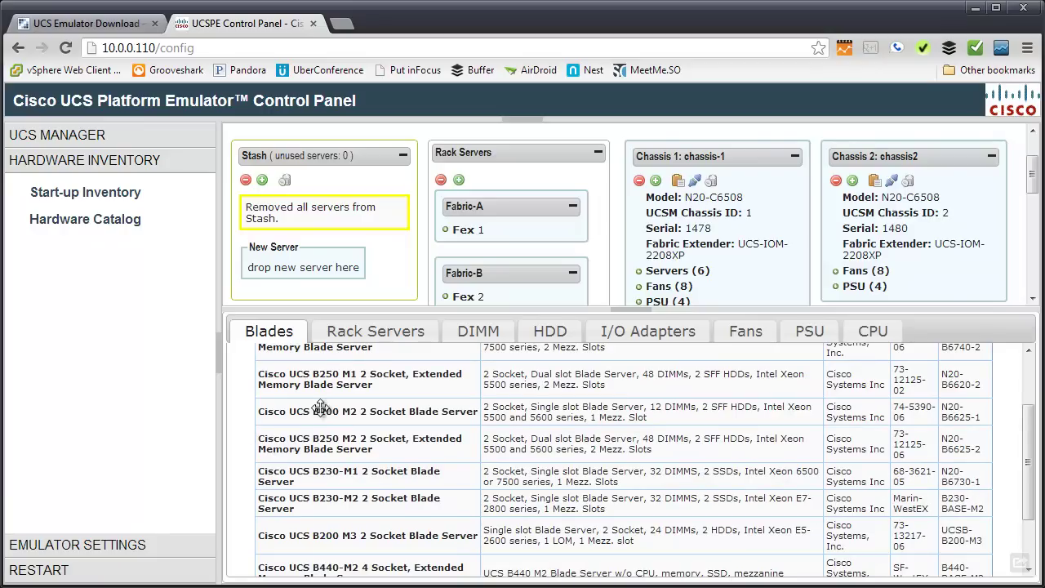
{"action": "scroll", "coordinate": [248, 445], "scroll_direction": "down", "scroll_amount": 1}
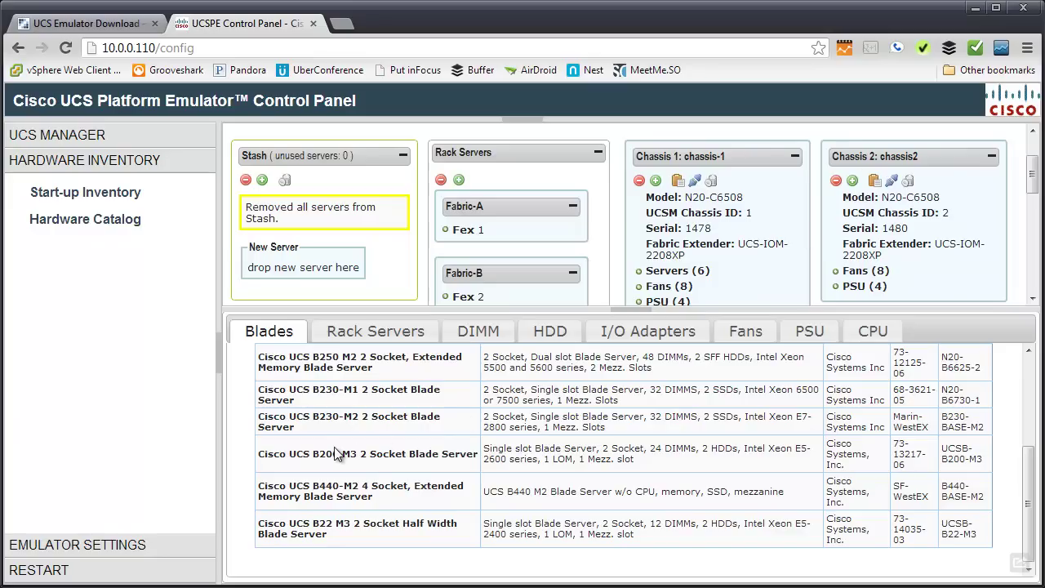
Add a UCS B200 M3 blade from the catalog to chassis 2, slot 1.
{"action": "left_click_drag", "start_coordinate": [331, 454], "coordinate": [882, 244]}
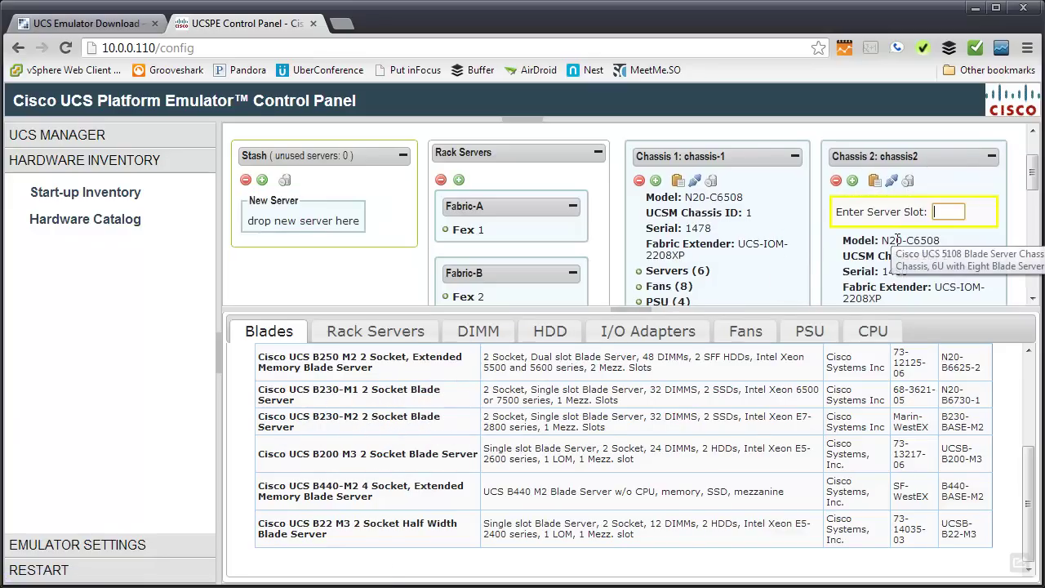
{"action": "type", "text": "1"}
{"action": "key", "text": "Return"}
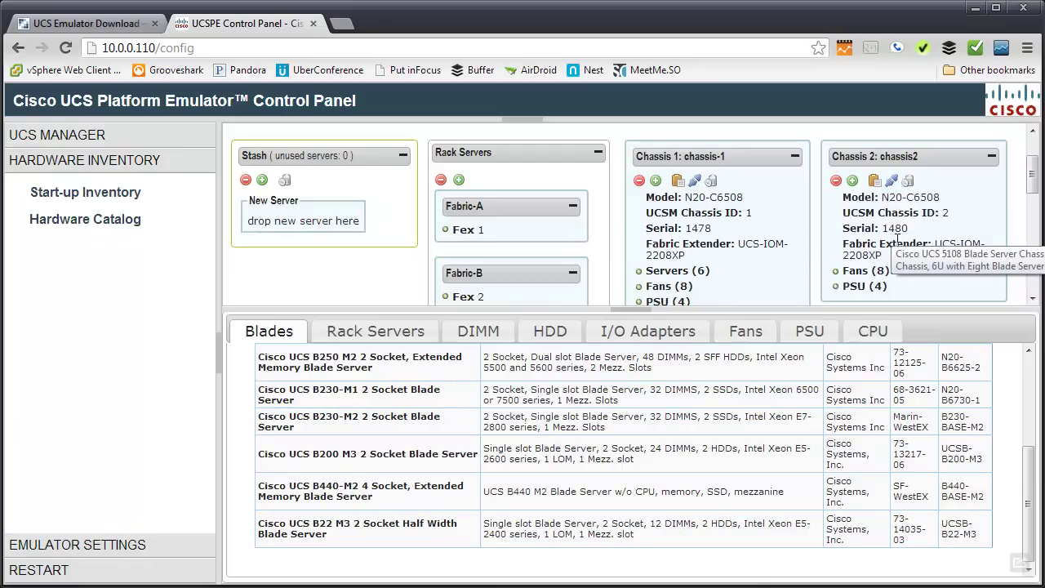
{"action": "scroll", "coordinate": [849, 262], "scroll_direction": "down", "scroll_amount": 1}
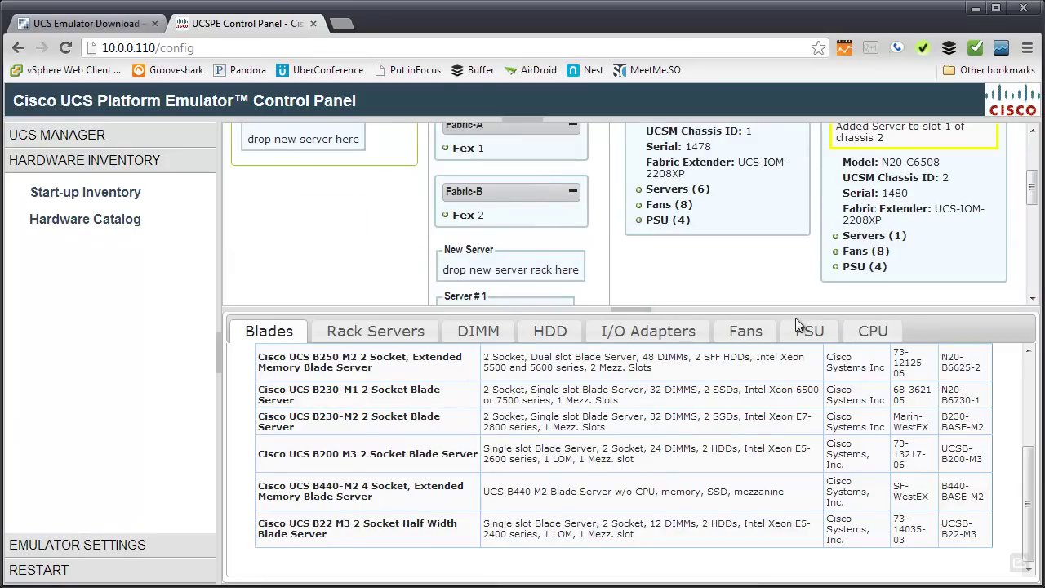
Shrink the catalog and expand chassis 2's servers, slot 1 blade and its I/O adapters.
{"action": "left_click_drag", "start_coordinate": [797, 309], "coordinate": [780, 524]}
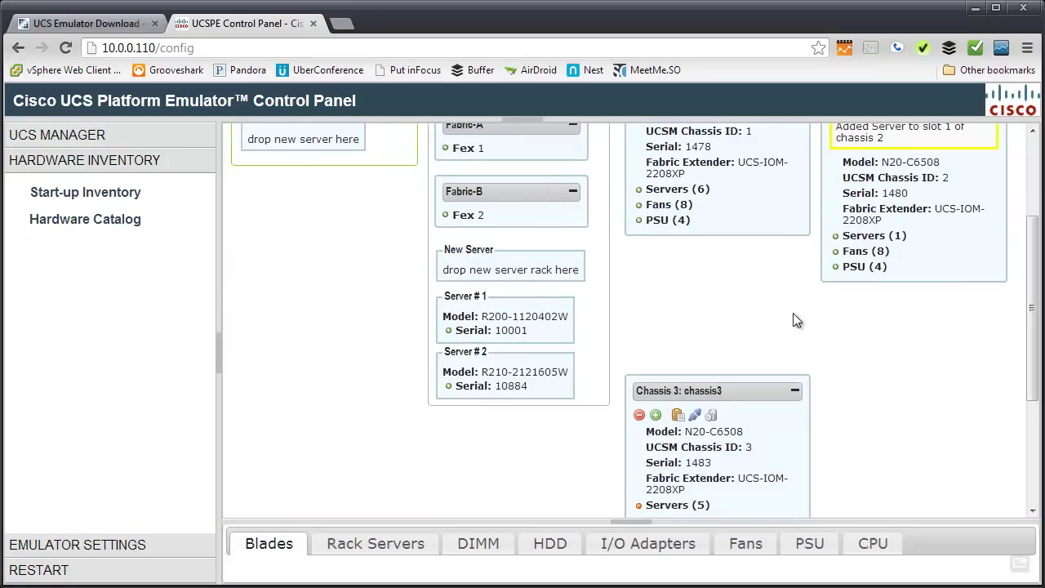
{"action": "left_click", "coordinate": [837, 242]}
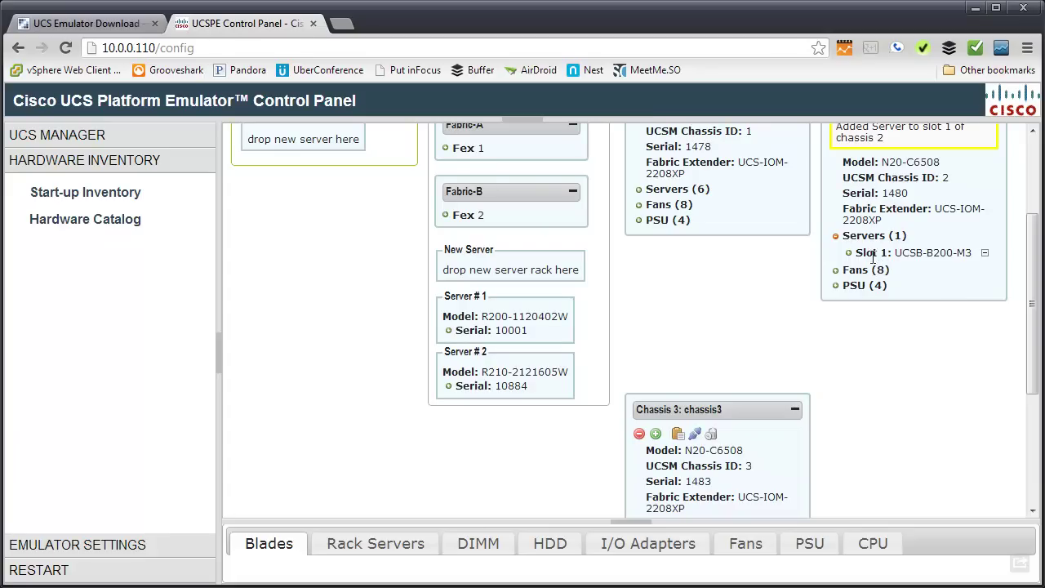
{"action": "left_click", "coordinate": [850, 254]}
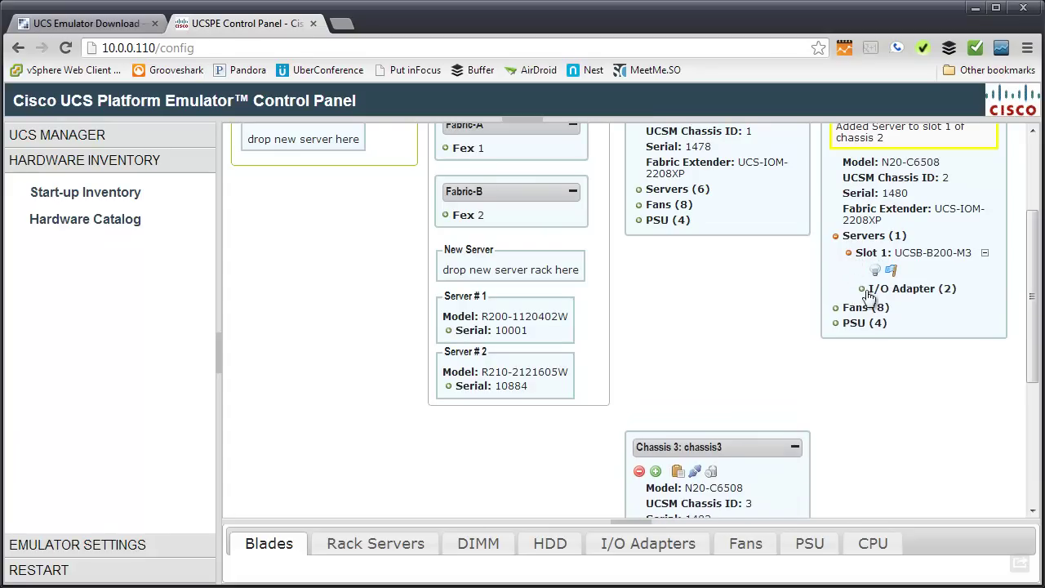
{"action": "left_click", "coordinate": [863, 291]}
{"action": "left_click", "coordinate": [864, 291]}
Switch the hardware catalog to CPUs and scroll the inventory back to the top.
{"action": "left_click", "coordinate": [872, 544]}
{"action": "triple_click", "coordinate": [872, 545]}
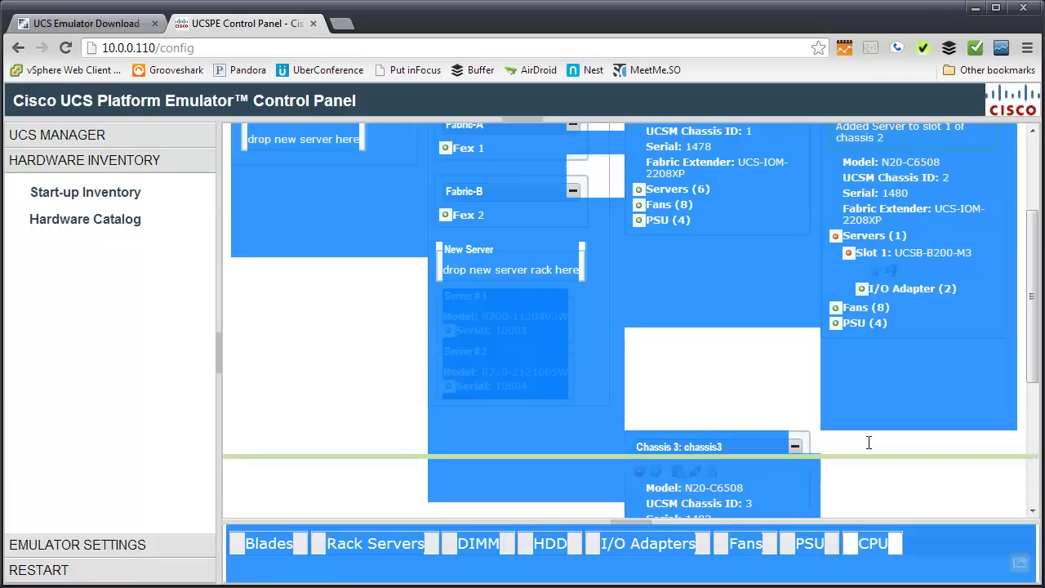
{"action": "left_click", "coordinate": [767, 404]}
{"action": "scroll", "coordinate": [489, 545], "scroll_direction": "up", "scroll_amount": 5}
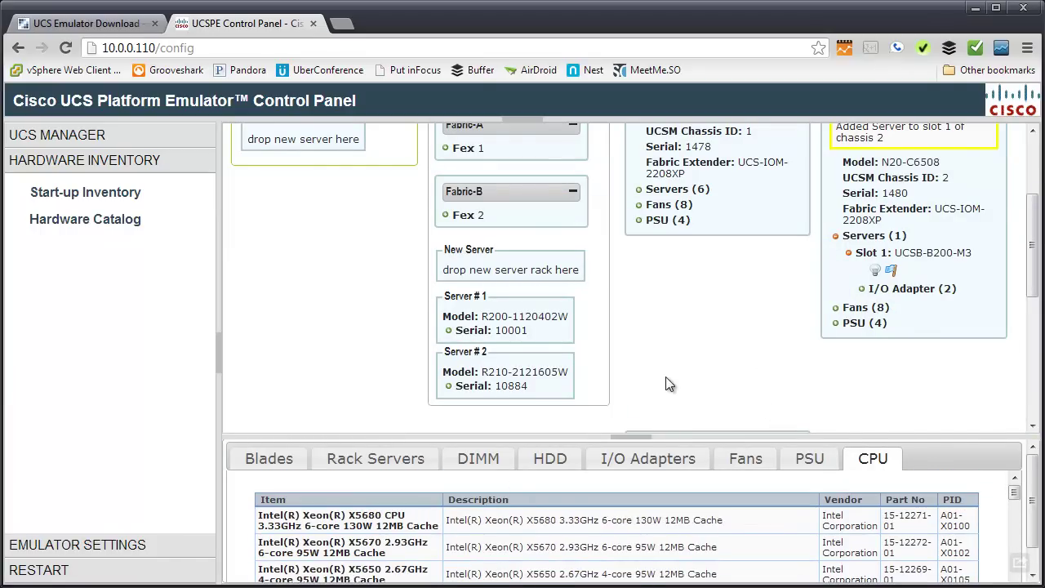
{"action": "scroll", "coordinate": [396, 327], "scroll_direction": "up", "scroll_amount": 3}
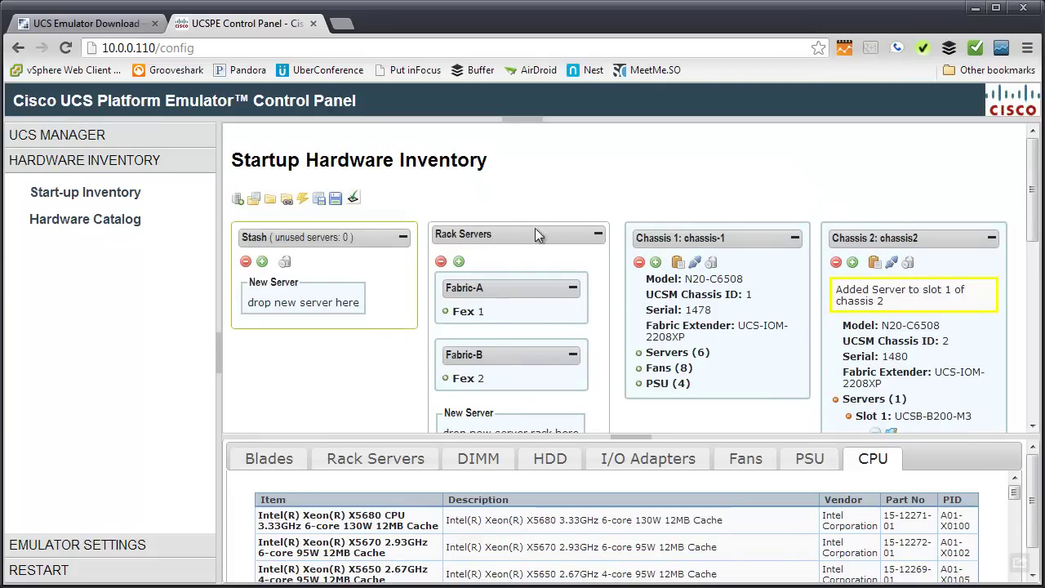
Review the emulator Status Summary: all services running, High-Availability and Persistent DB On, 2 uplinks.
{"action": "left_click", "coordinate": [124, 552]}
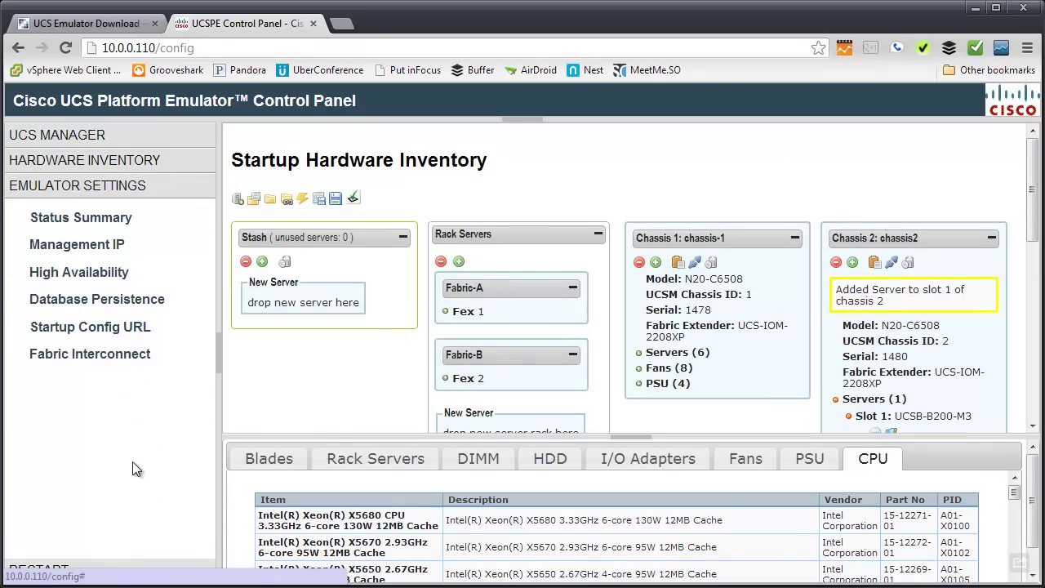
{"action": "left_click", "coordinate": [94, 225]}
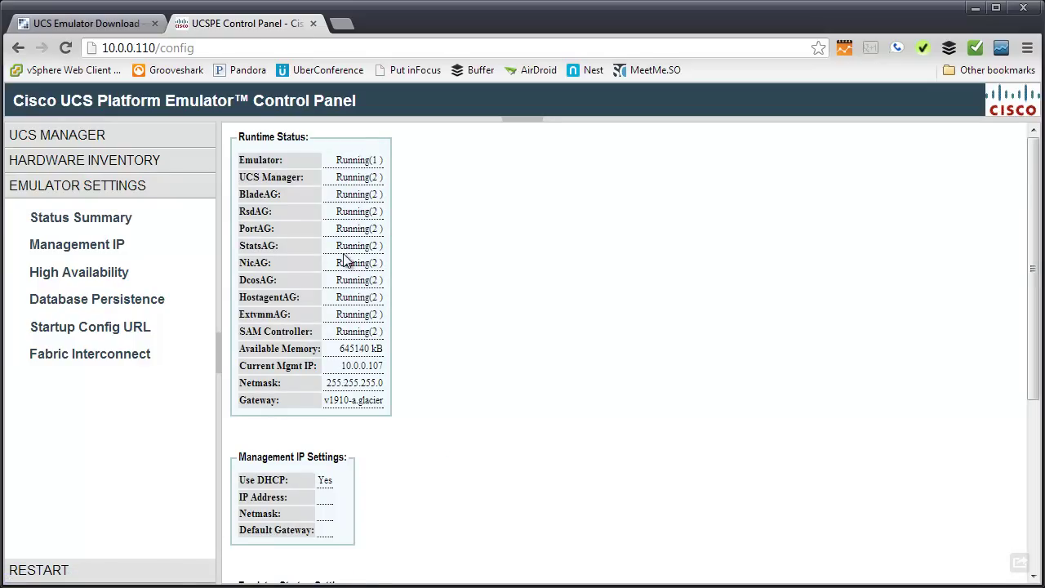
{"action": "scroll", "coordinate": [459, 284], "scroll_direction": "down", "scroll_amount": 2}
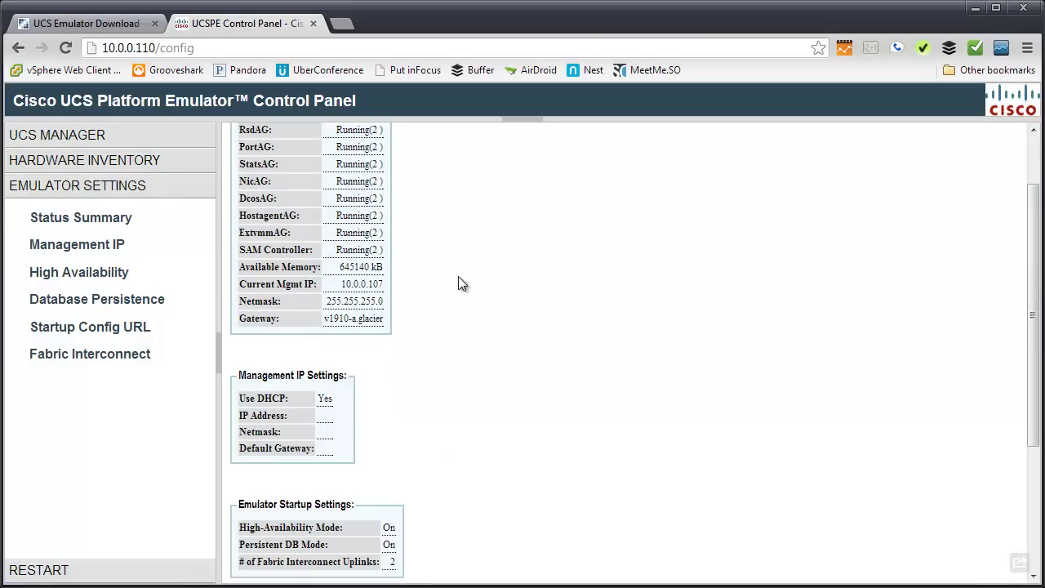
{"action": "scroll", "coordinate": [460, 284], "scroll_direction": "down", "scroll_amount": 2}
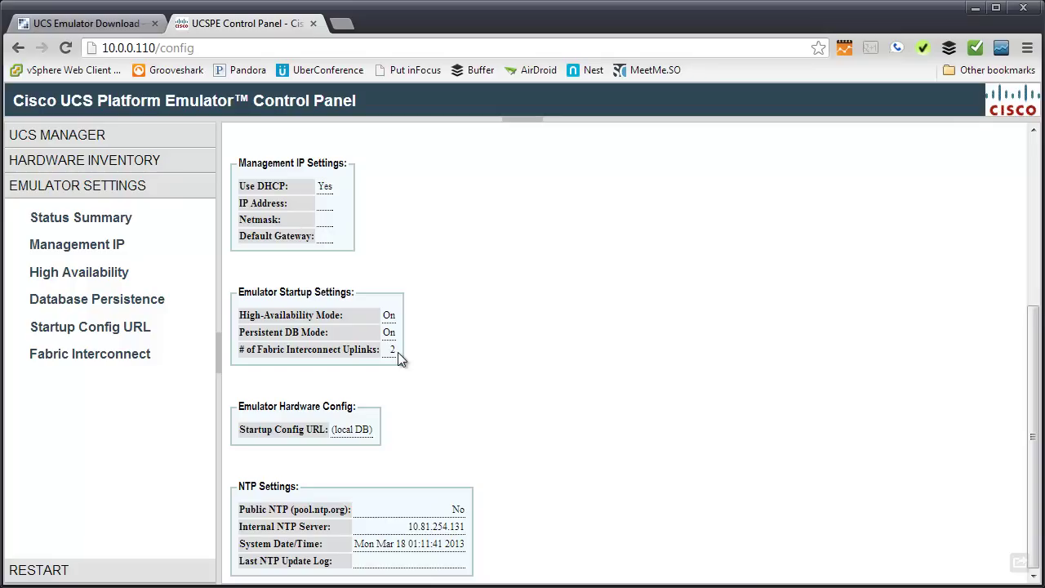
Check the Fabric Interconnect options, keeping 2 uplinks and the Cisco UCS 6248UP model.
{"action": "left_click", "coordinate": [113, 360]}
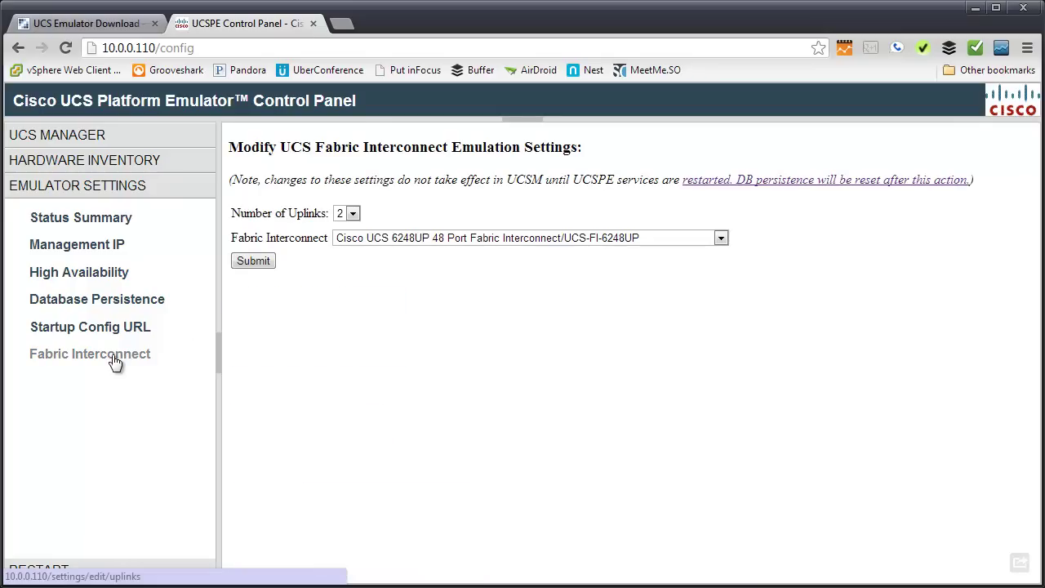
{"action": "left_click", "coordinate": [351, 214]}
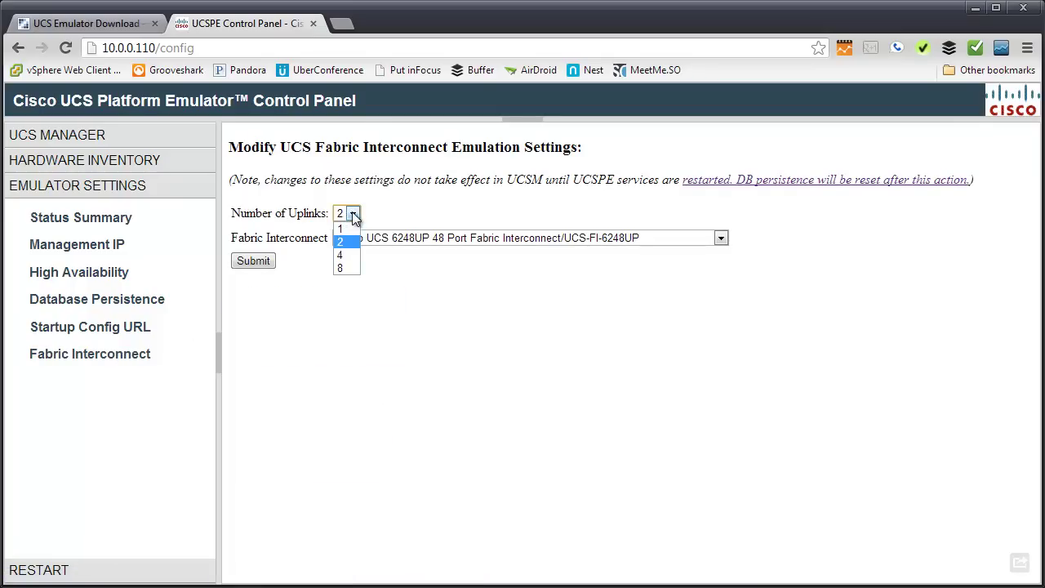
{"action": "left_click", "coordinate": [360, 287]}
{"action": "left_click", "coordinate": [410, 239]}
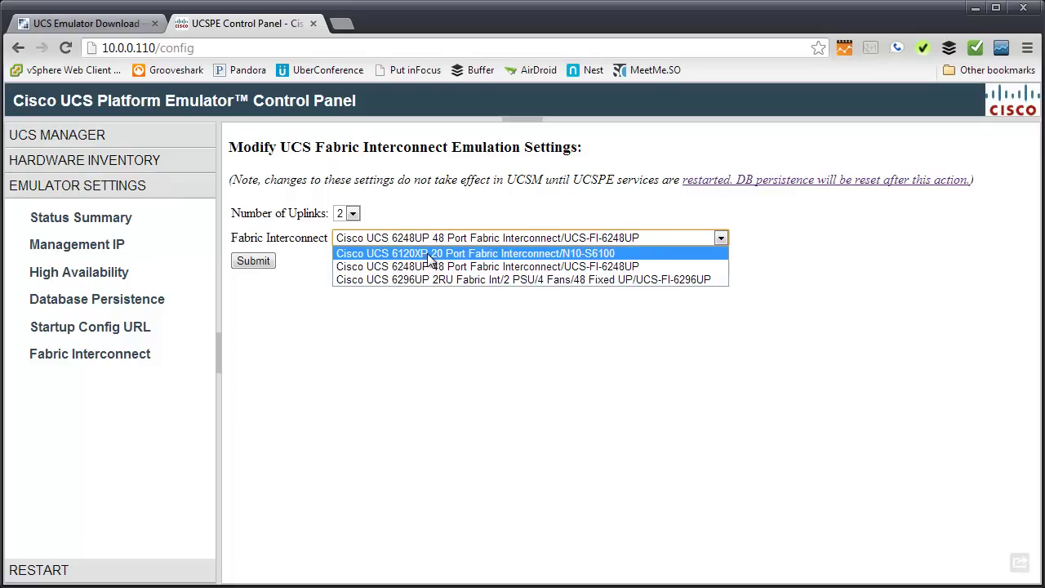
{"action": "left_click", "coordinate": [399, 316]}
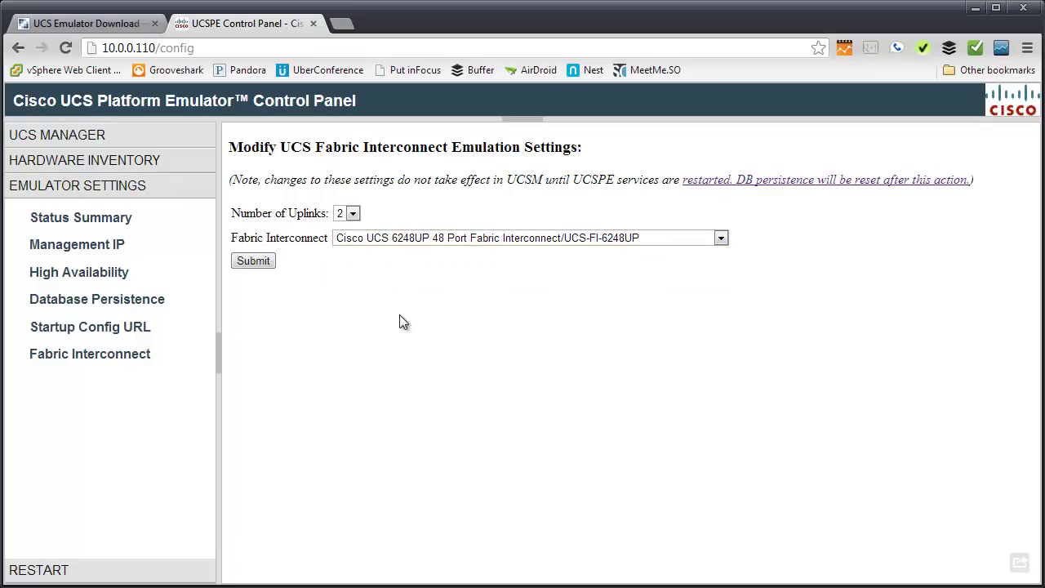
Switch Database Persistence to Reset, then back to Preserve UCS Database upon Restart.
{"action": "left_click", "coordinate": [132, 308]}
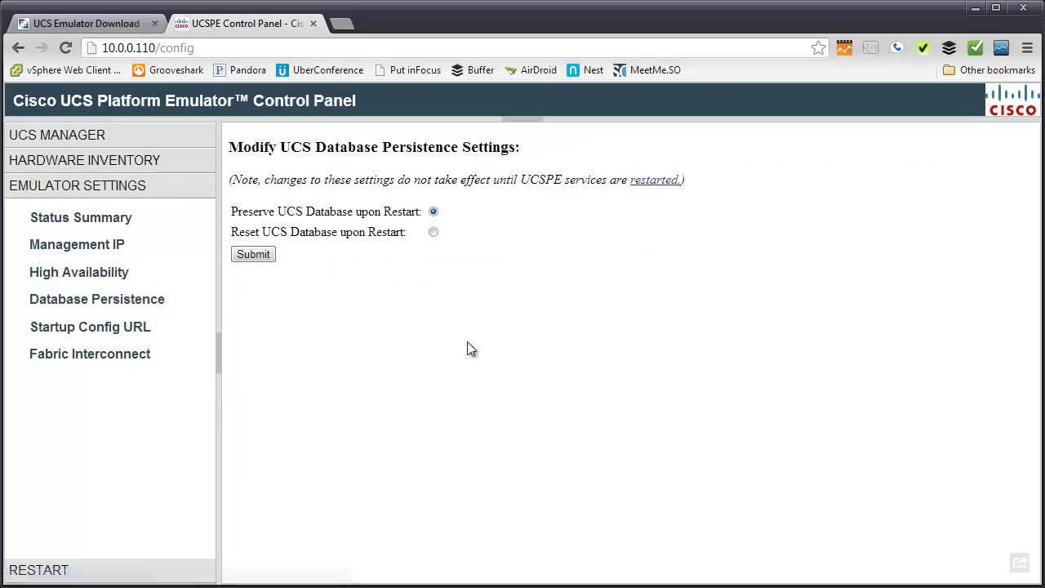
{"action": "left_click", "coordinate": [433, 232]}
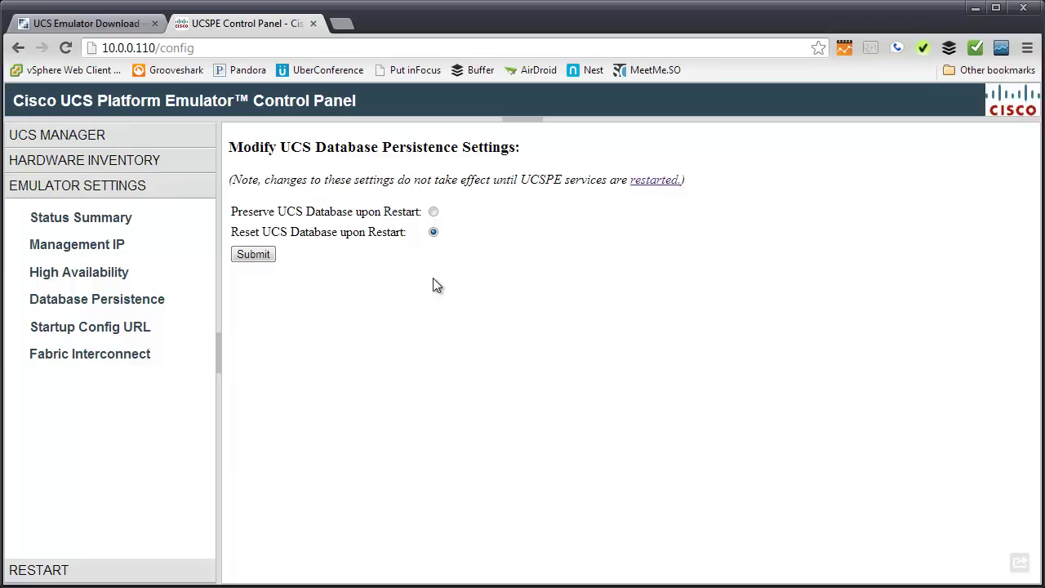
{"action": "left_click", "coordinate": [434, 212]}
Launch UCS Manager from the UCS Manager Home page.
{"action": "left_click", "coordinate": [133, 138]}
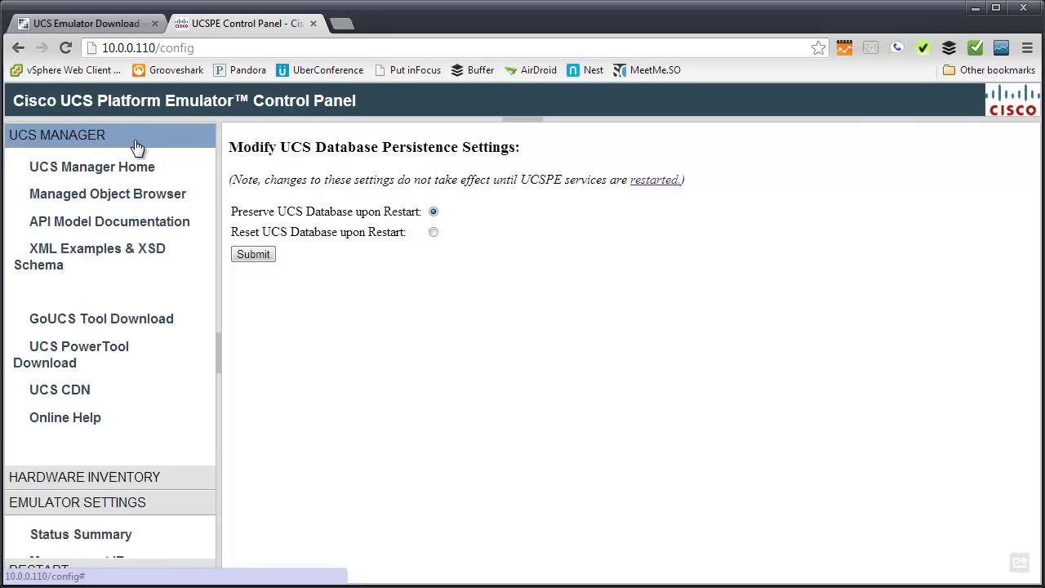
{"action": "left_click", "coordinate": [111, 173]}
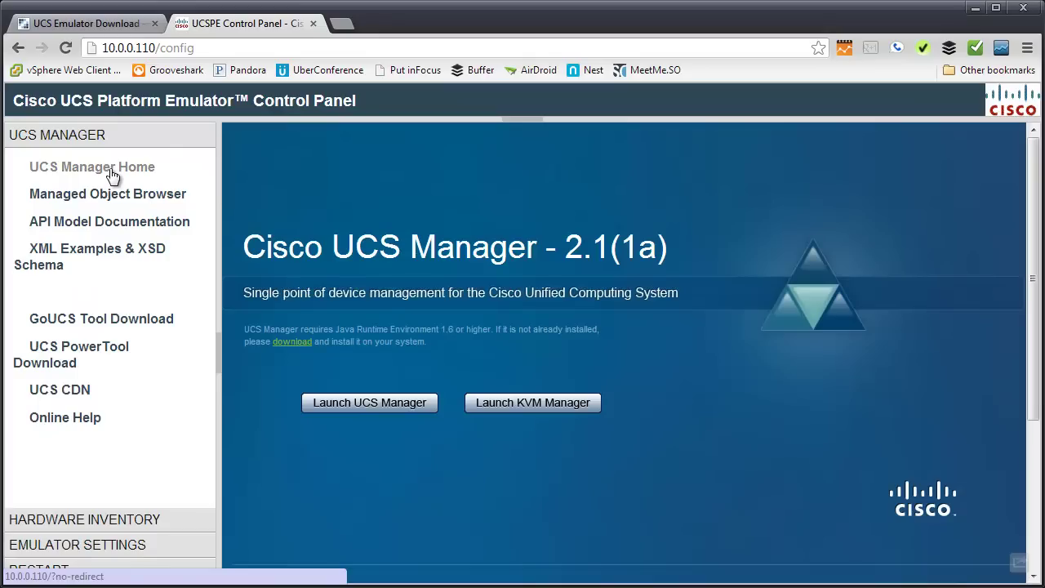
{"action": "left_click", "coordinate": [320, 402]}
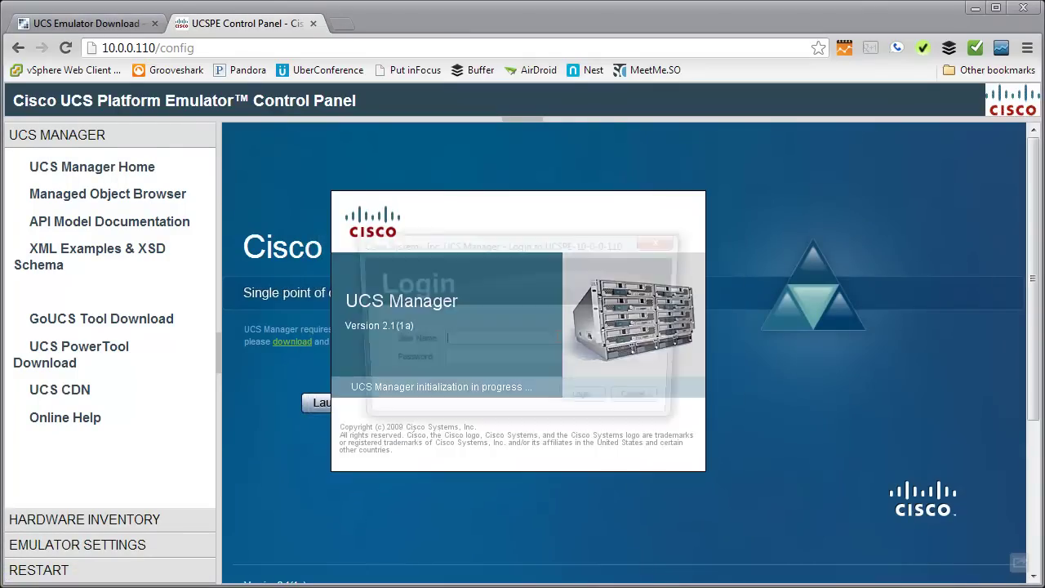
Enter the login user name and password in the UCS Manager login form.
{"action": "left_click", "coordinate": [494, 341]}
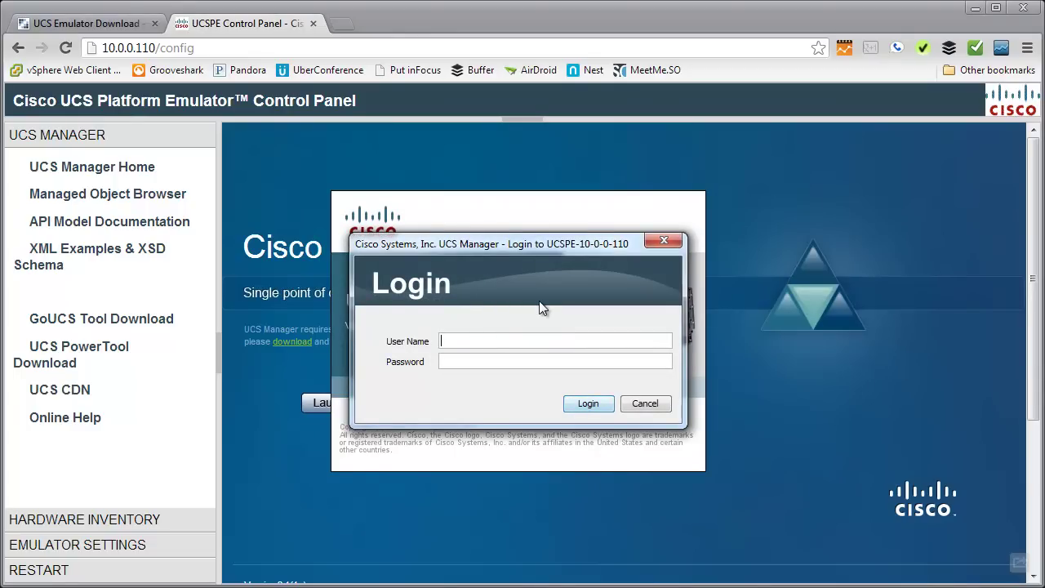
{"action": "type", "text": "admin"}
{"action": "key", "text": "Tab"}
{"action": "type", "text": "admin"}
Log in and expand Equipment > Chassis, Chassis 2 and Chassis 1's Servers node.
{"action": "left_click", "coordinate": [587, 404]}
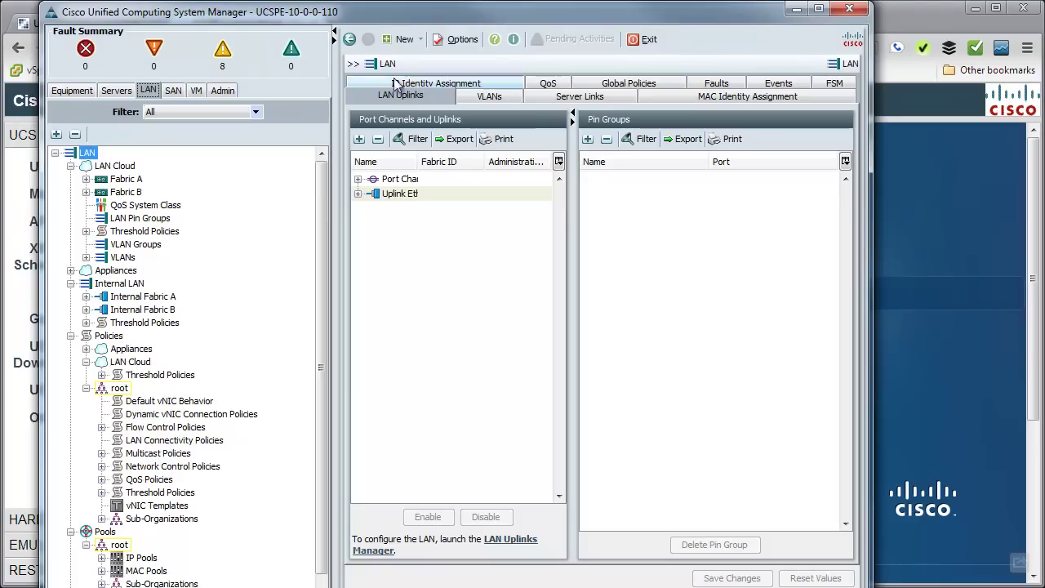
{"action": "left_click", "coordinate": [67, 89]}
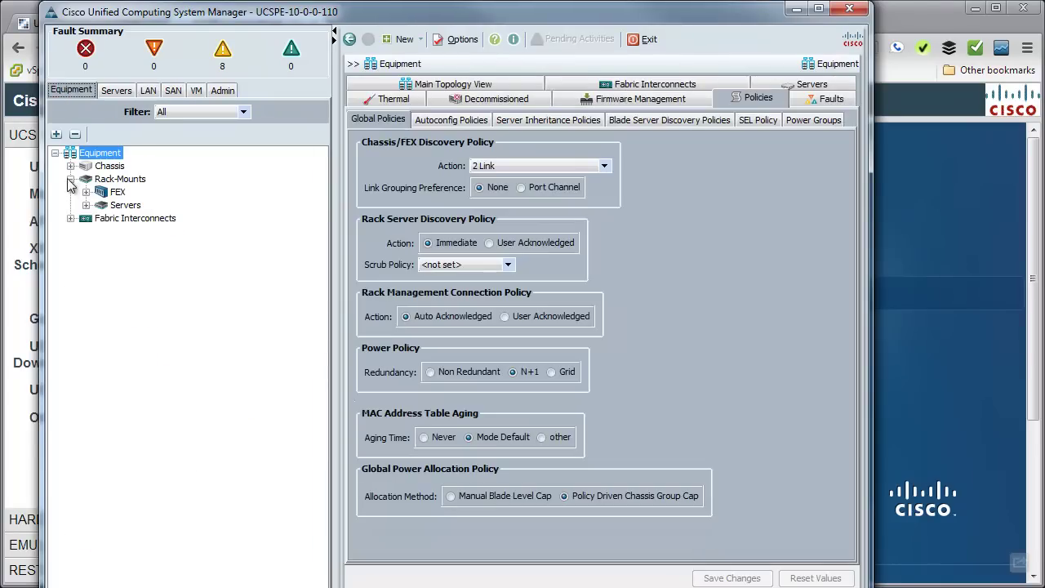
{"action": "left_click", "coordinate": [70, 166]}
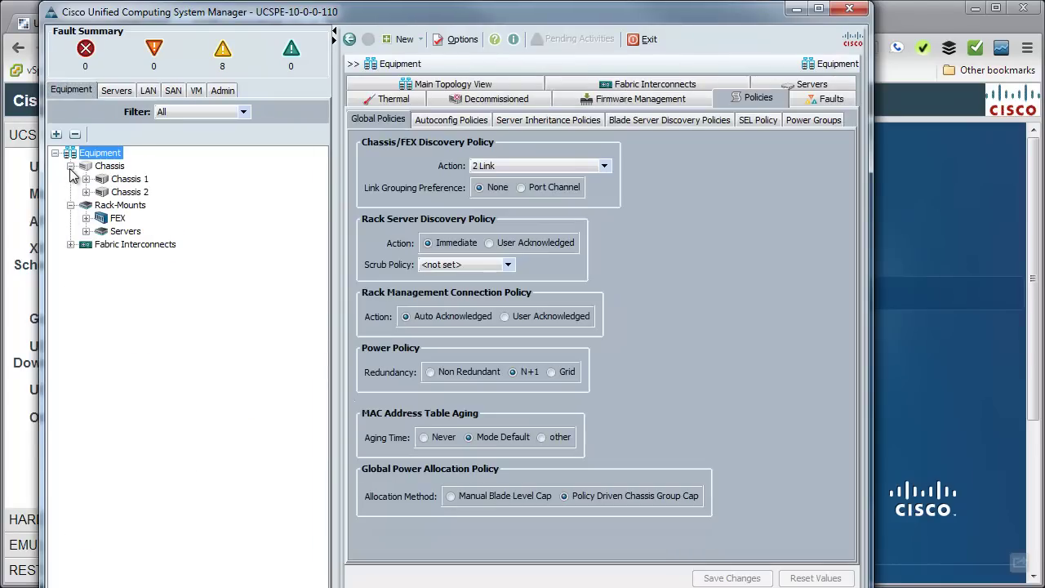
{"action": "left_click", "coordinate": [86, 192]}
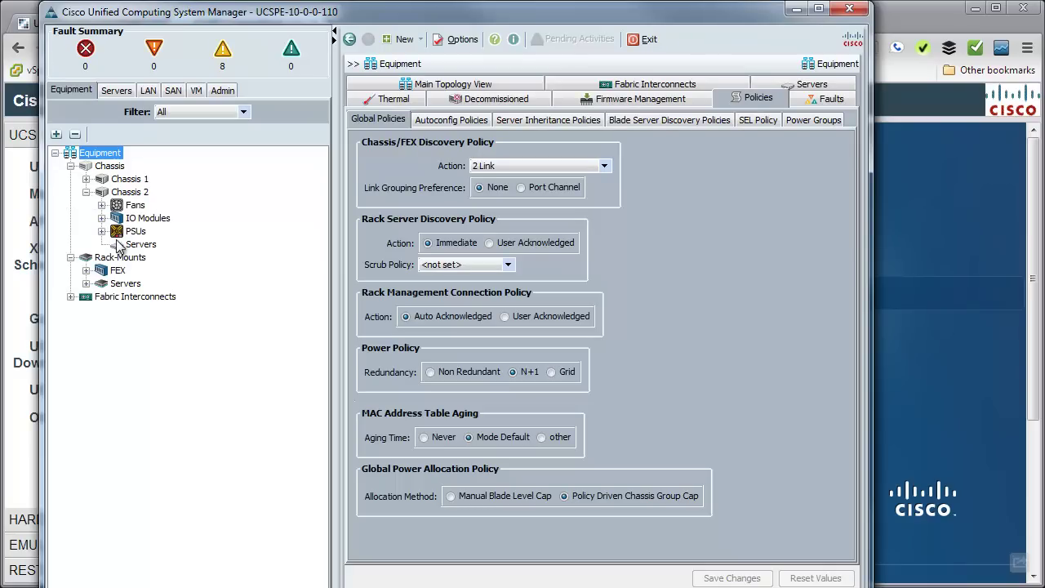
{"action": "left_click", "coordinate": [86, 179]}
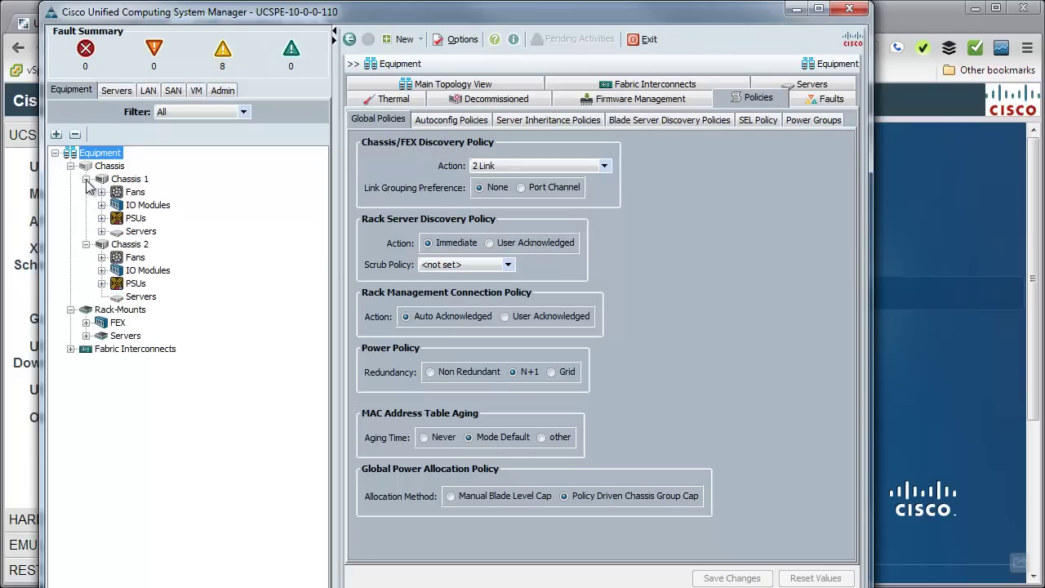
{"action": "left_click", "coordinate": [101, 231]}
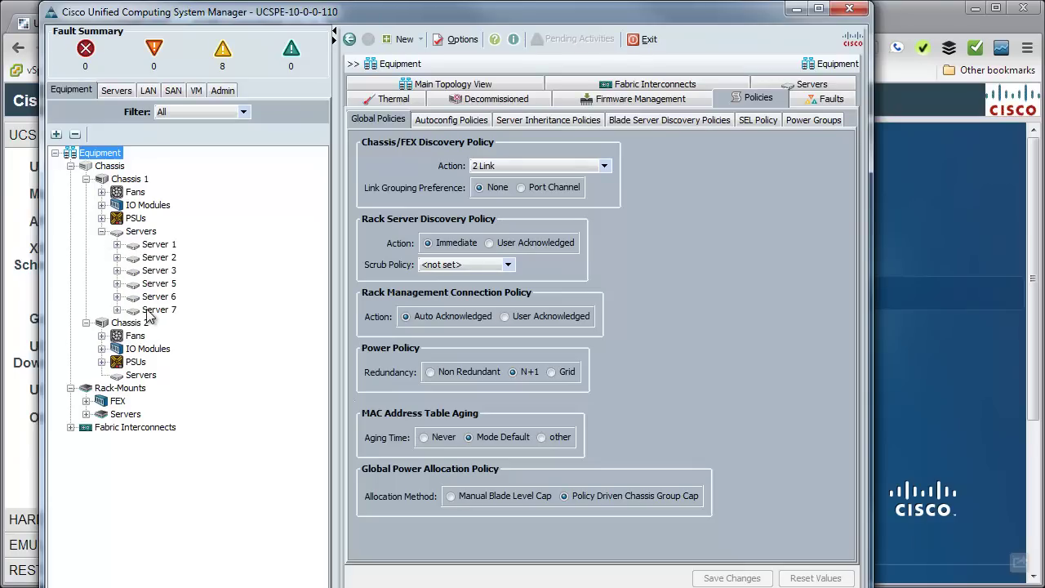